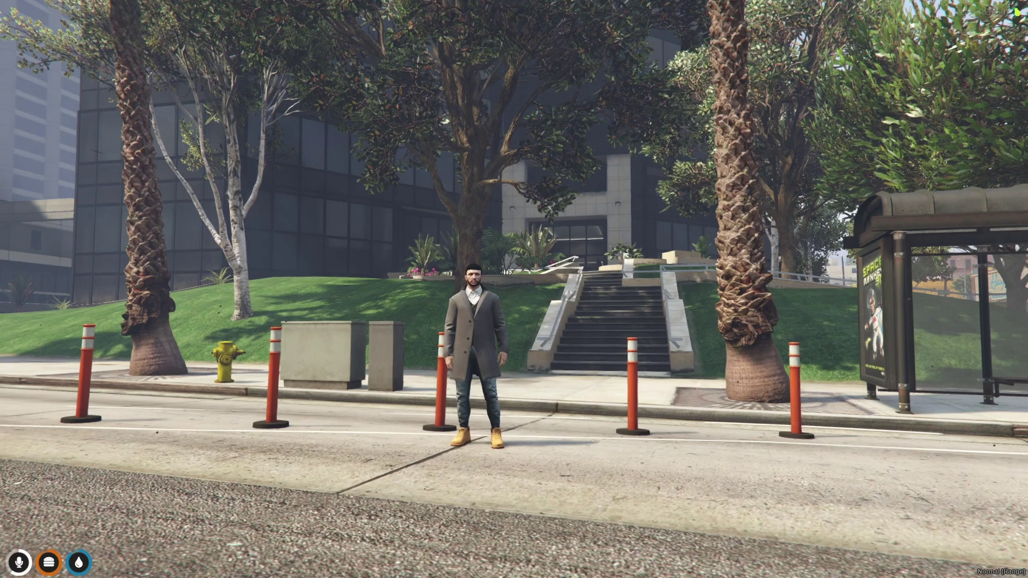
# - Send the message "test" in the in-game chat and bring up the slash command suggestions
pyautogui.press('t')
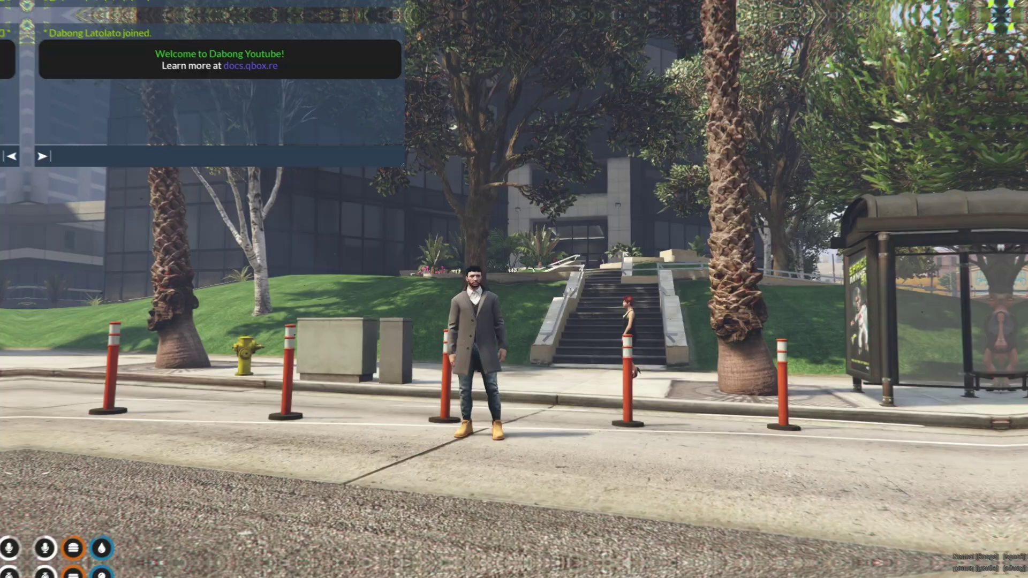
pyautogui.write('/')
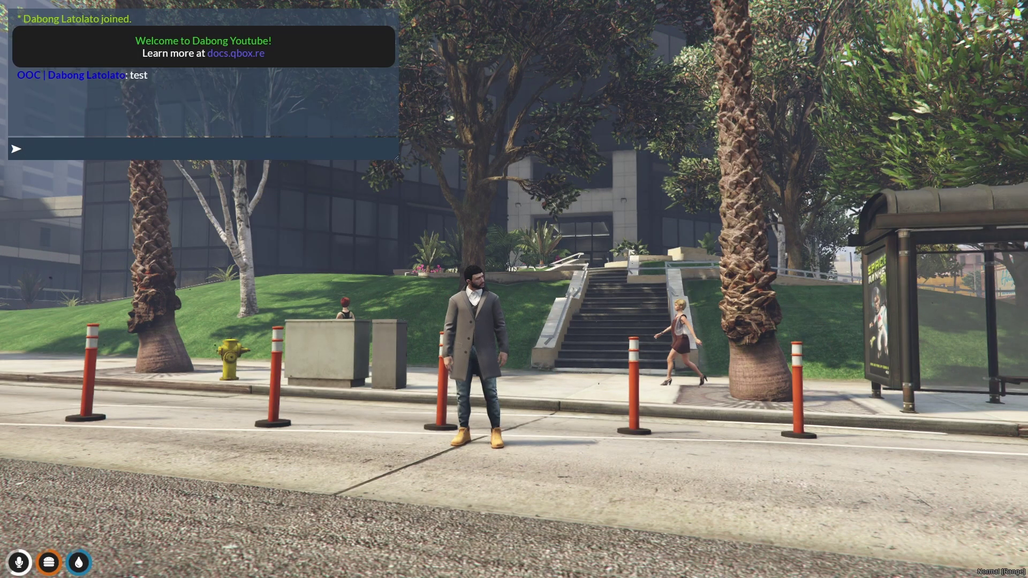
pyautogui.write('/')
pyautogui.press('Return')
pyautogui.write('t/')
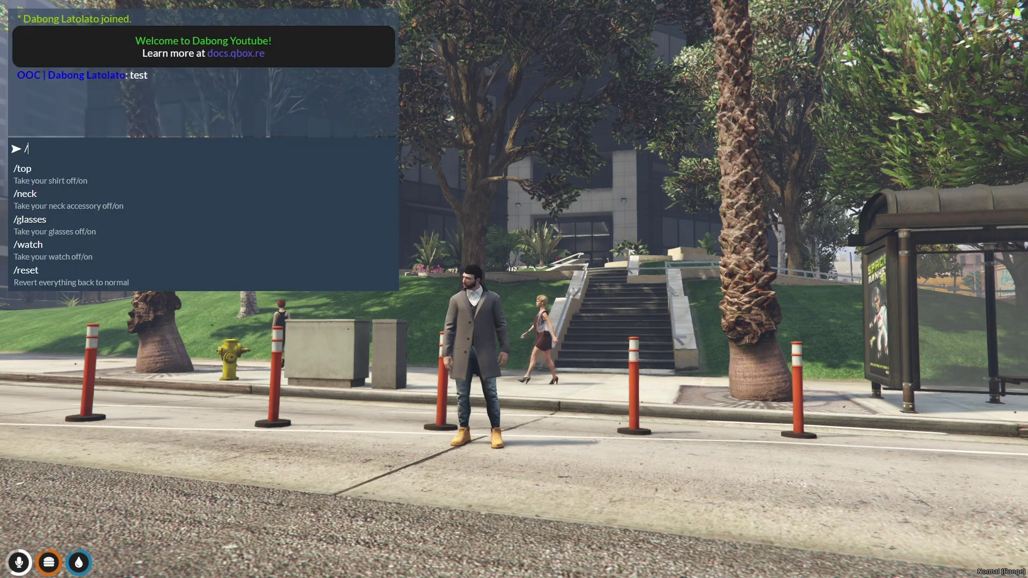
pyautogui.press('BackSpace')
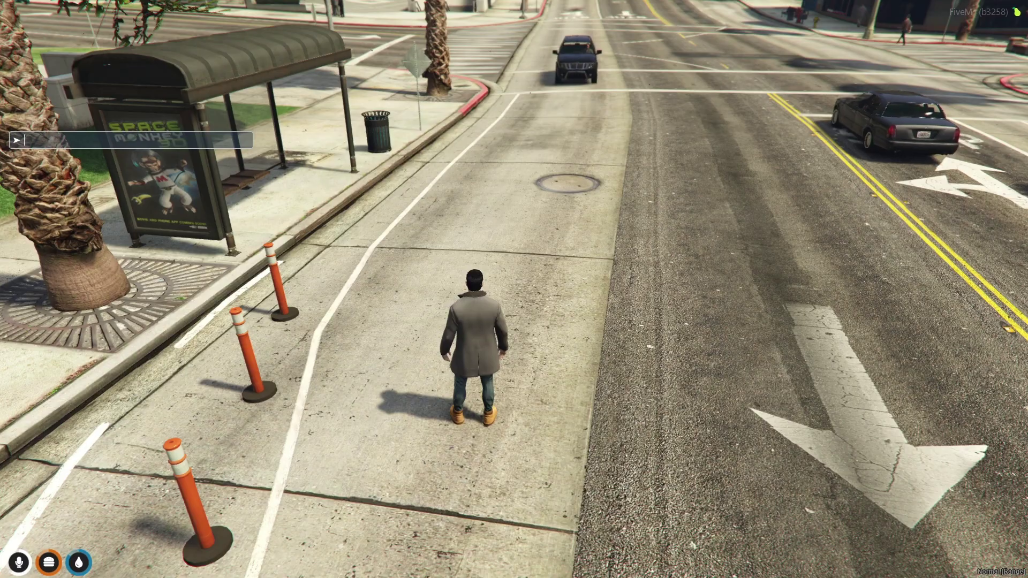
# - Run the chat commands "/giveitem 1 ammo-9 1" and "/me test" in the game
pyautogui.write('/giveitem 1 ammo0')
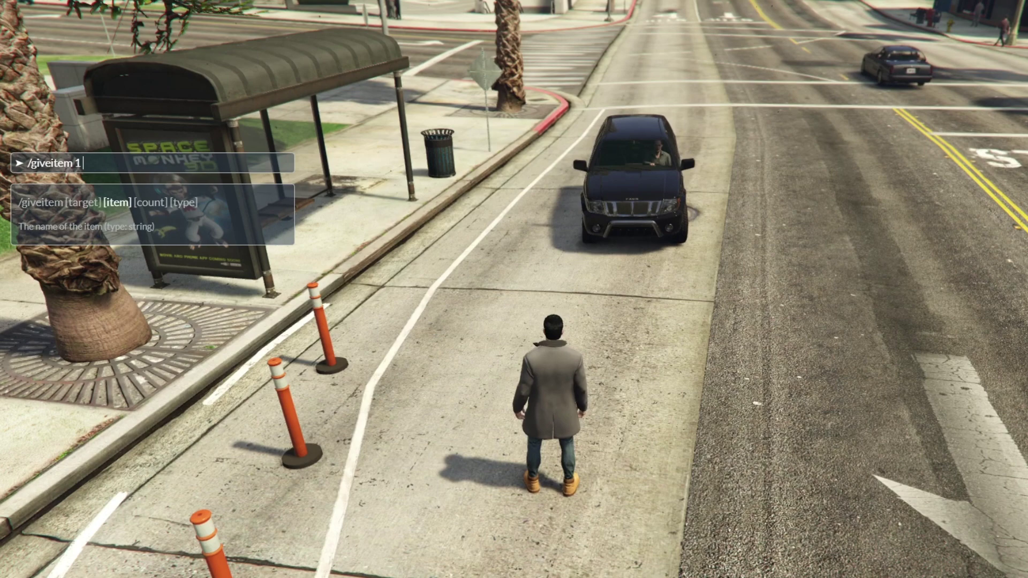
pyautogui.press('BackSpace')
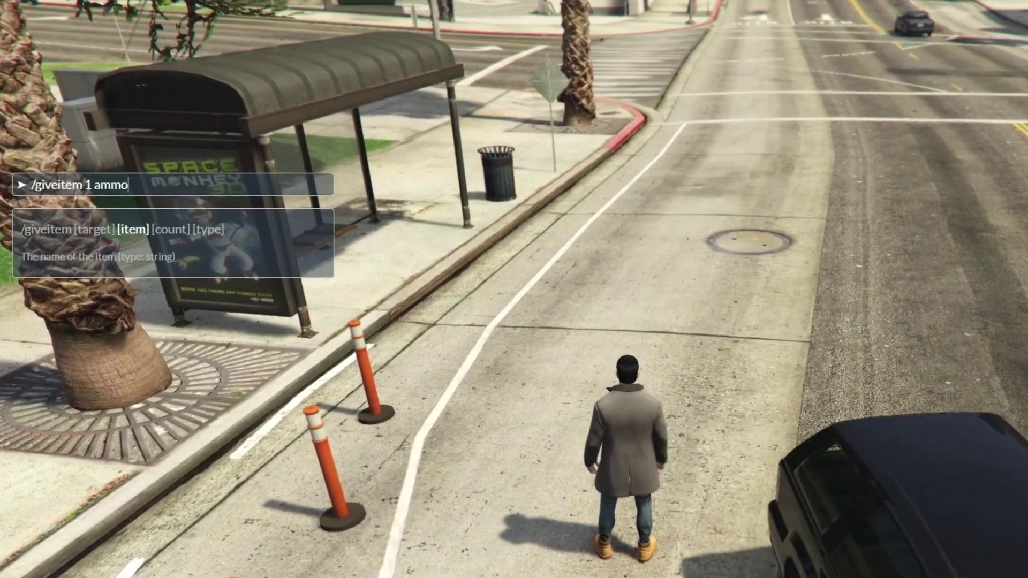
pyautogui.write('-9 1')
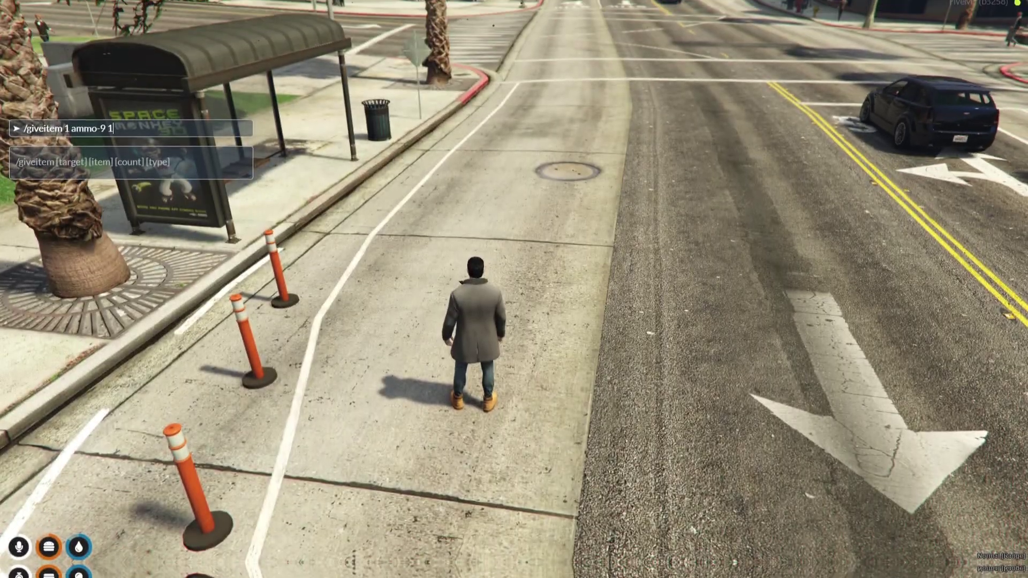
pyautogui.press('Return')
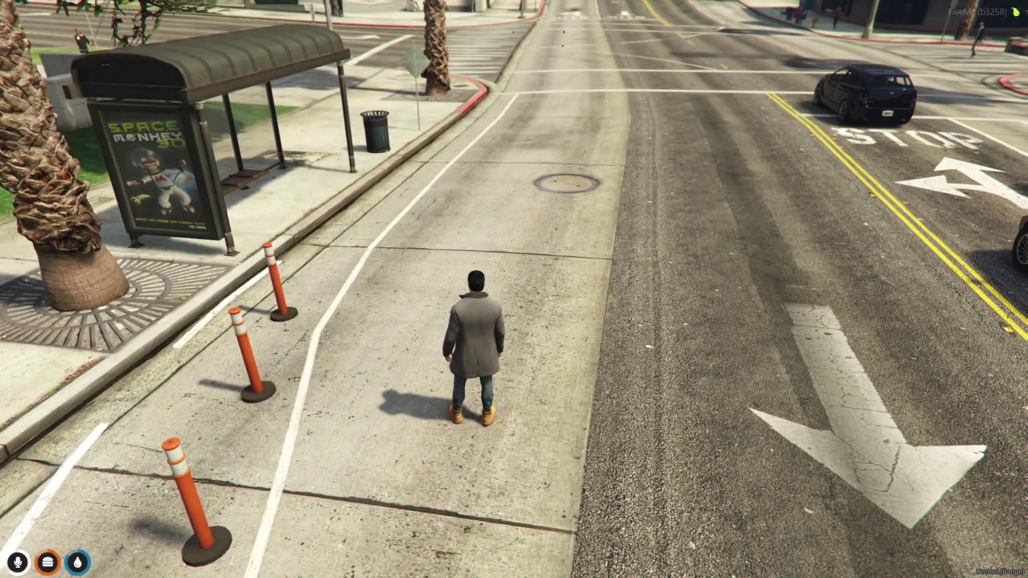
pyautogui.write('t')
pyautogui.write('/me test')
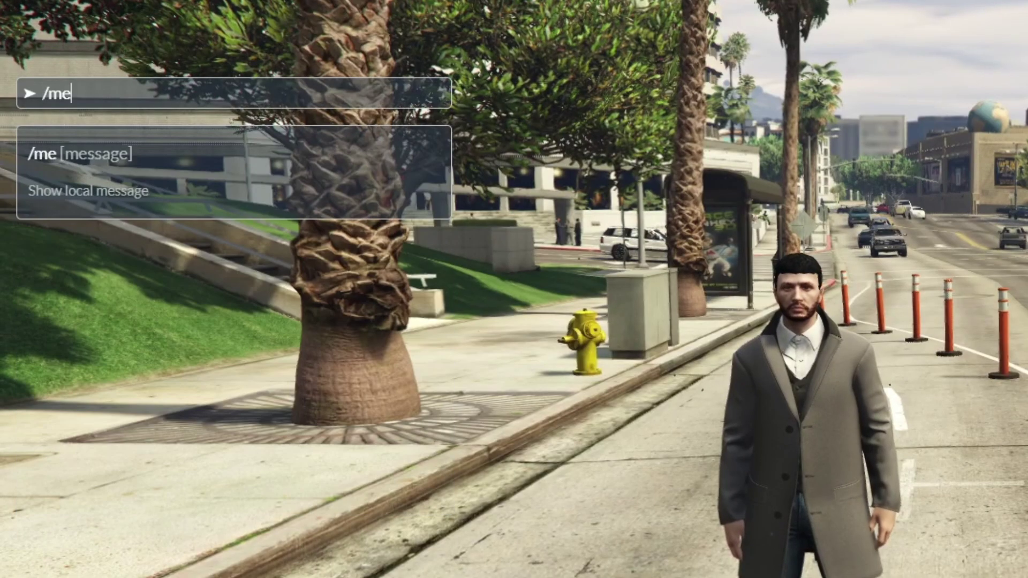
pyautogui.press('Return')
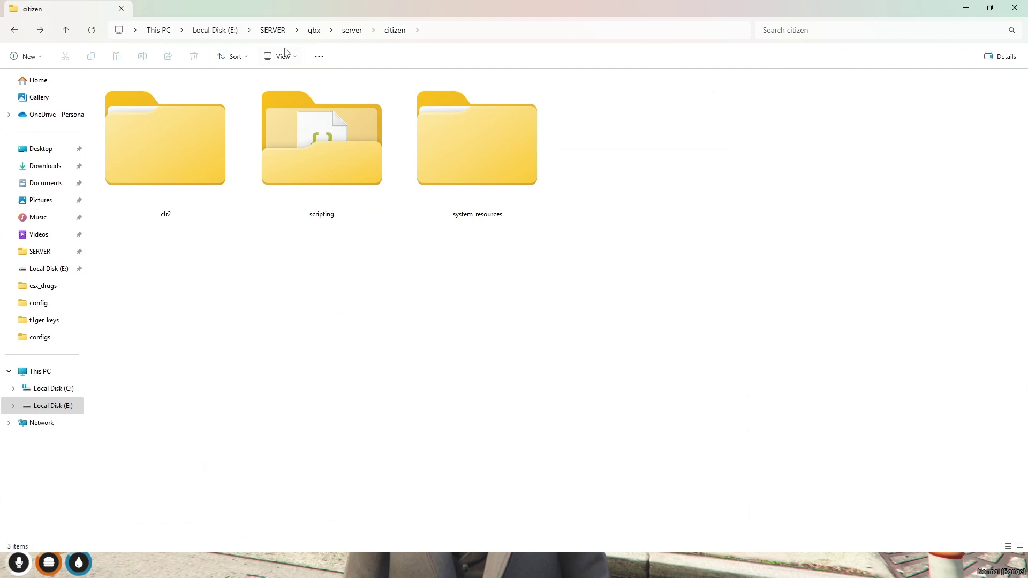
# - Switch to File Explorer and browse from the SERVER folder through qbx and server to the inner qbx resources folder
pyautogui.click(273, 29)
pyautogui.click(509, 293)
pyautogui.click(560, 160)
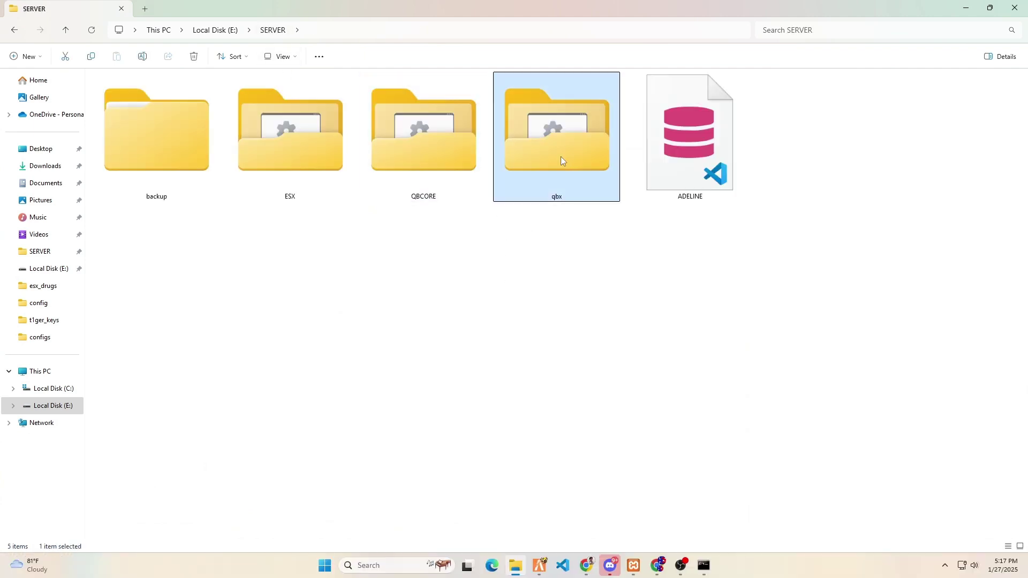
pyautogui.doubleClick(535, 154)
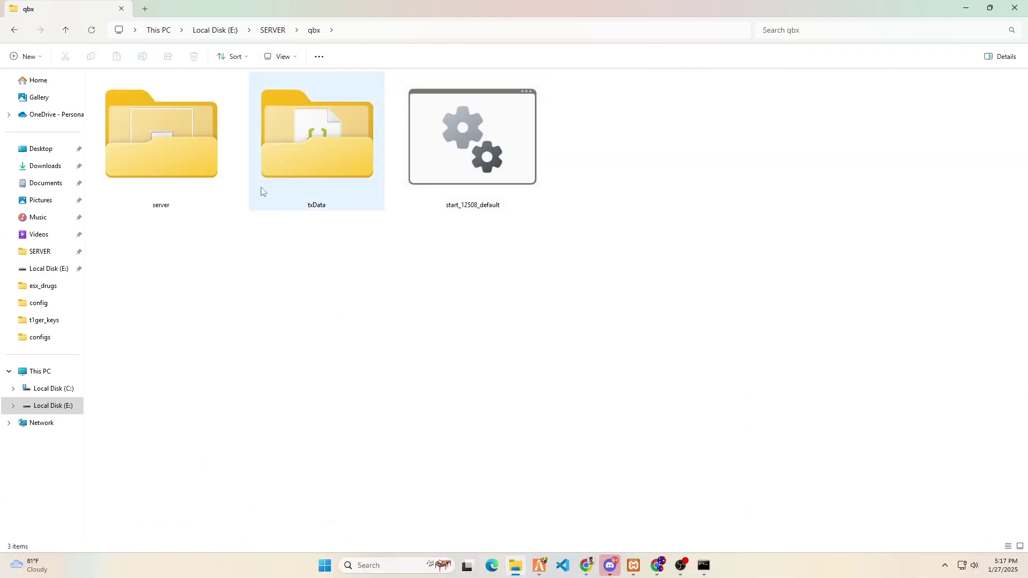
pyautogui.hotkey('alt', 'Left')
pyautogui.click(562, 157)
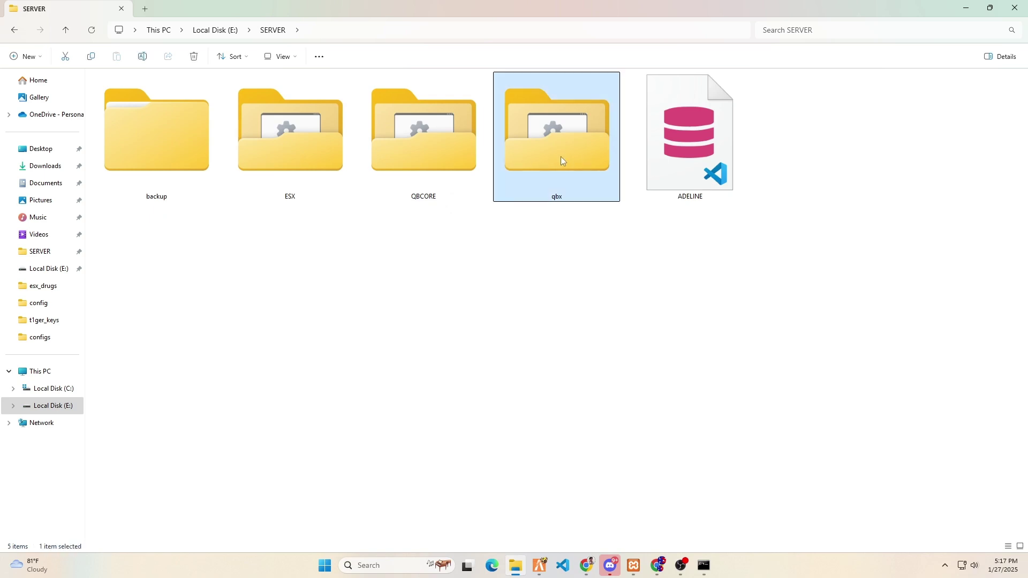
pyautogui.doubleClick(535, 154)
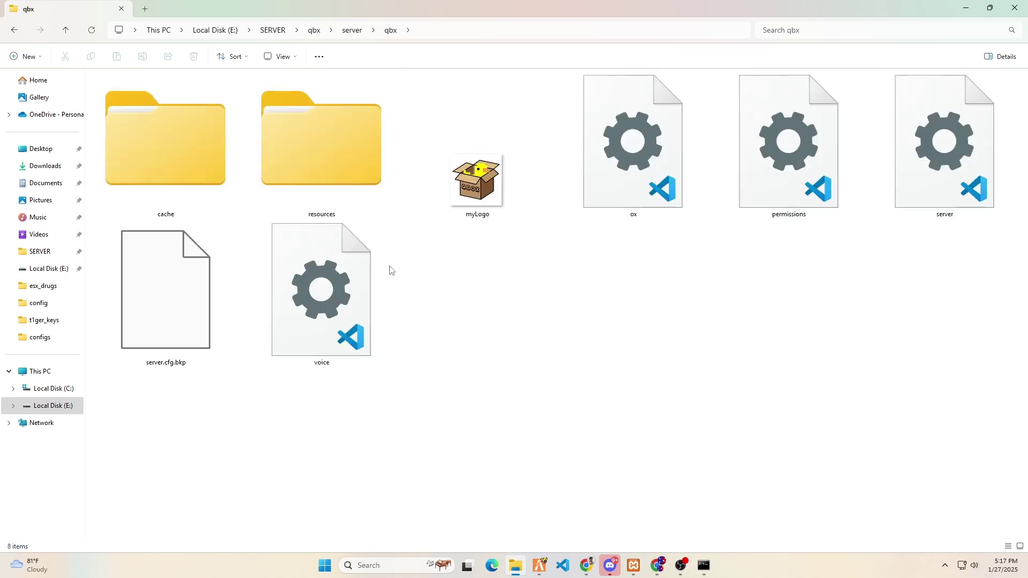
pyautogui.click(350, 172)
pyautogui.doubleClick(350, 174)
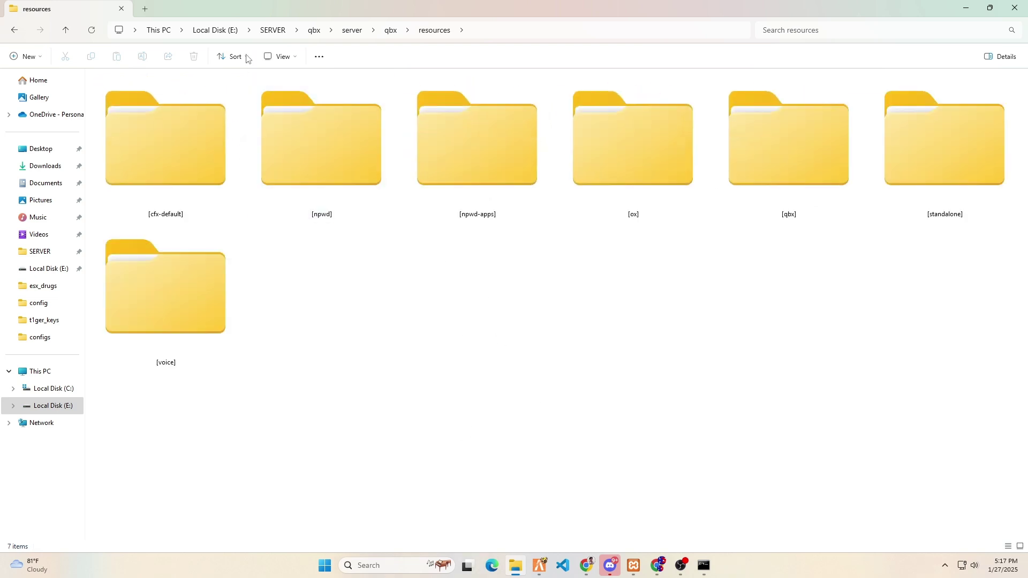
# - Open the system_resources folder inside qbx > server > citizen
pyautogui.click(314, 30)
pyautogui.doubleClick(197, 170)
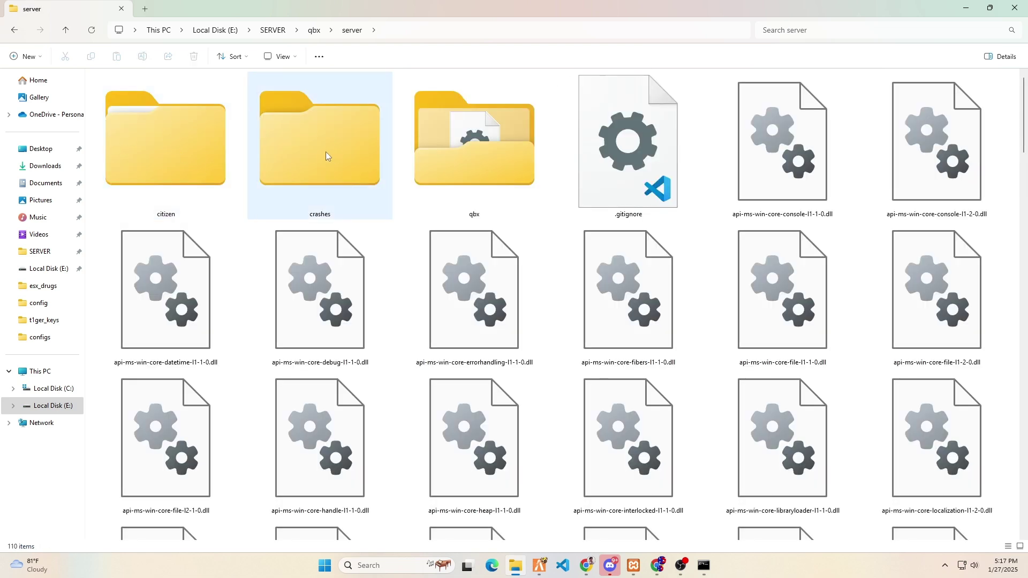
pyautogui.doubleClick(206, 153)
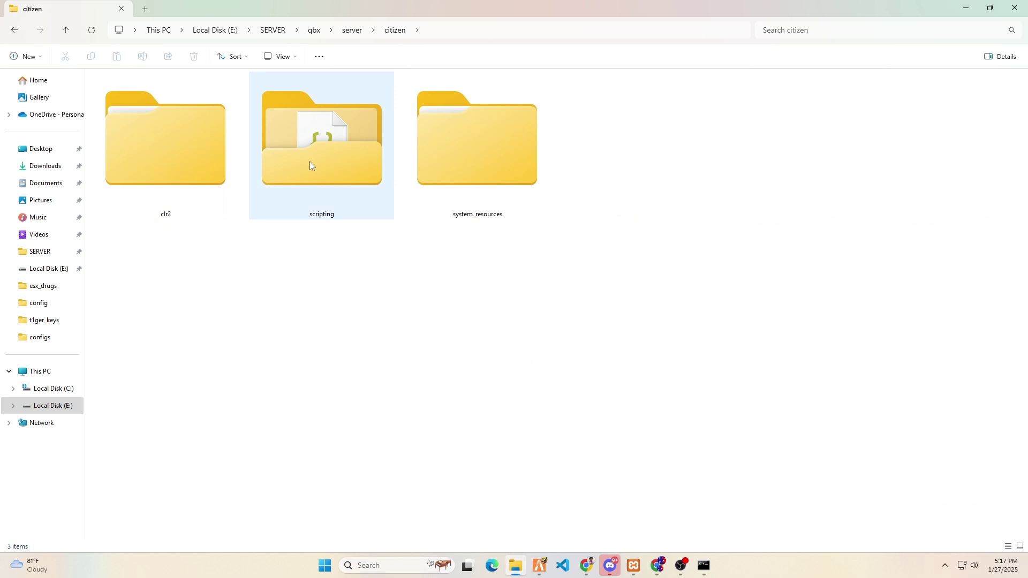
pyautogui.doubleClick(479, 165)
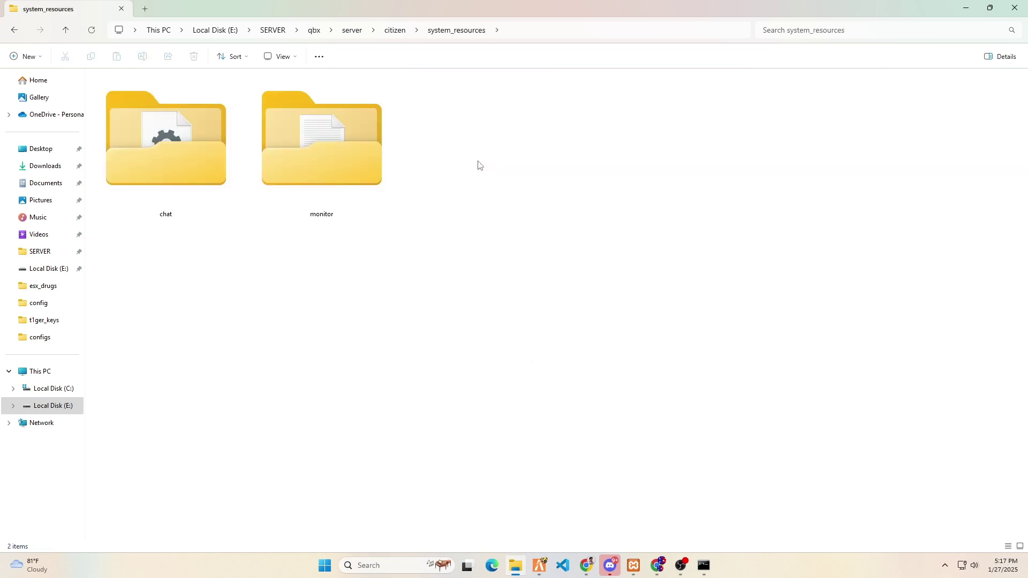
# - Back up the chat folder as chat.rar with WinRAR and delete the original chat folder
pyautogui.click(208, 161)
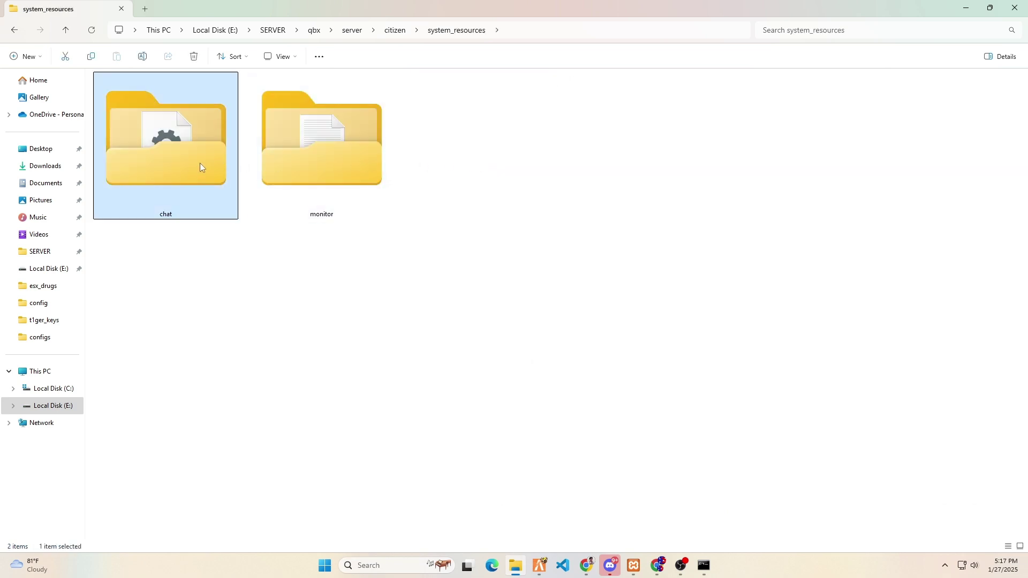
pyautogui.rightClick(200, 163)
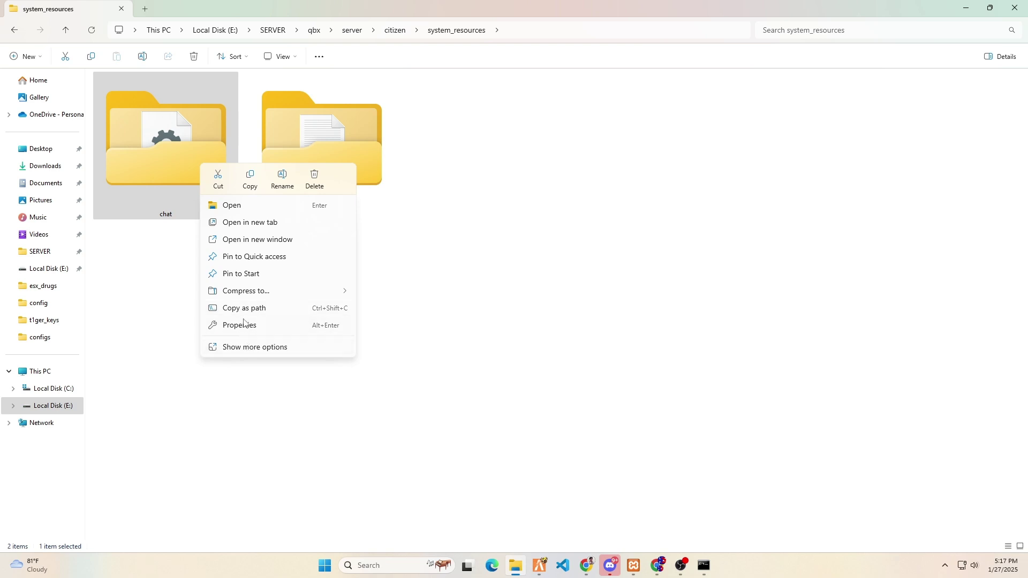
pyautogui.click(250, 348)
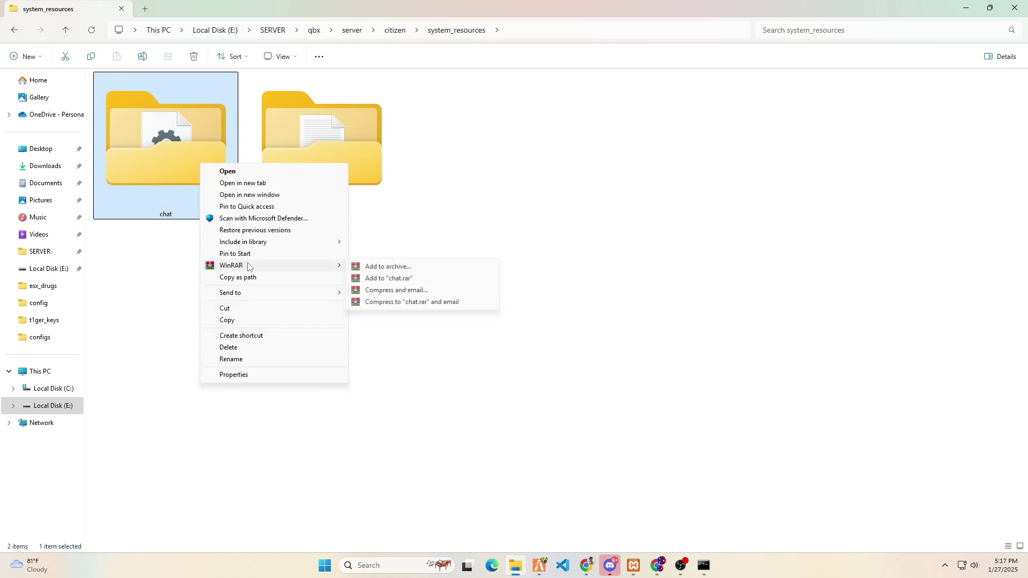
pyautogui.click(384, 279)
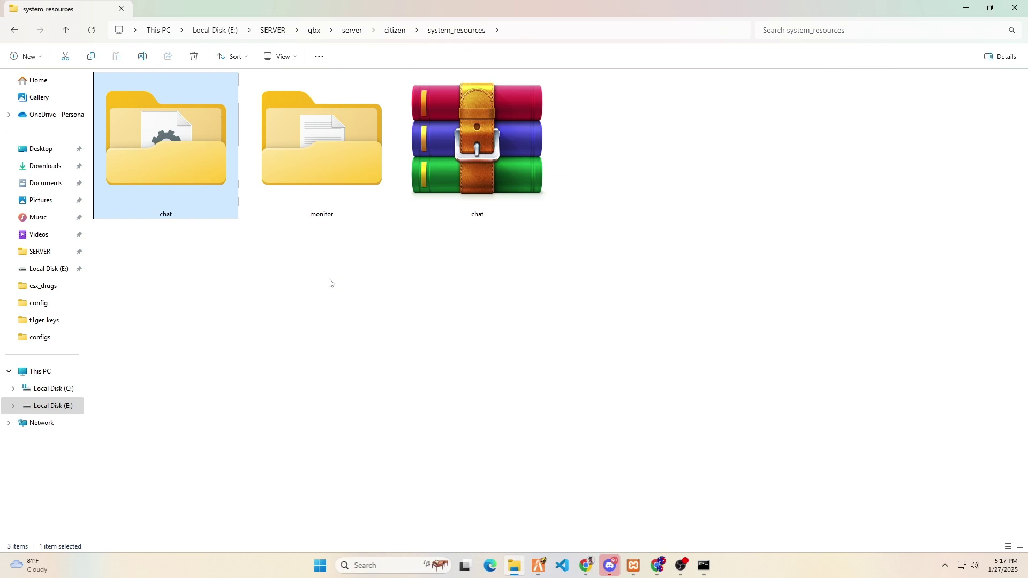
pyautogui.rightClick(189, 137)
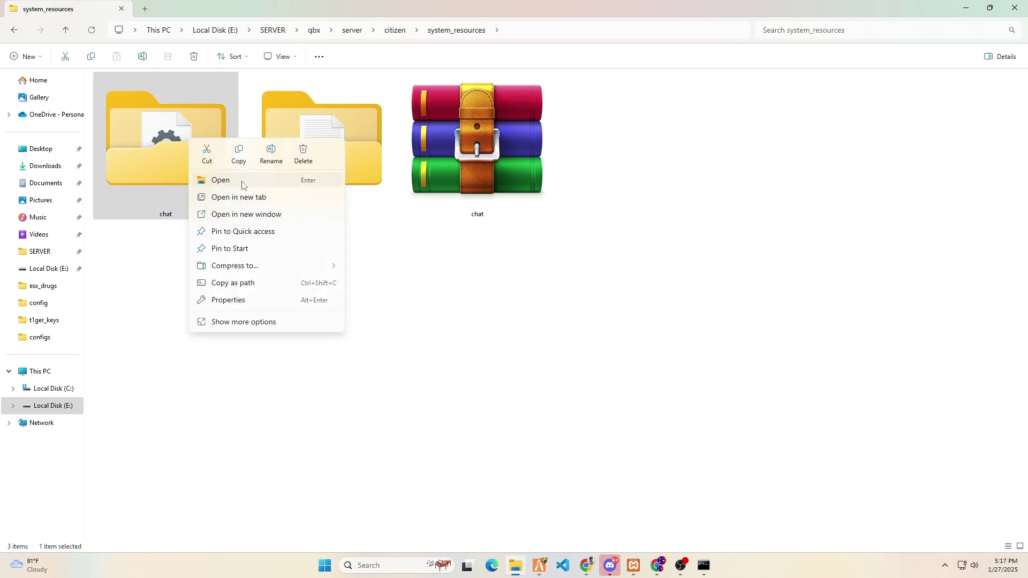
pyautogui.click(301, 159)
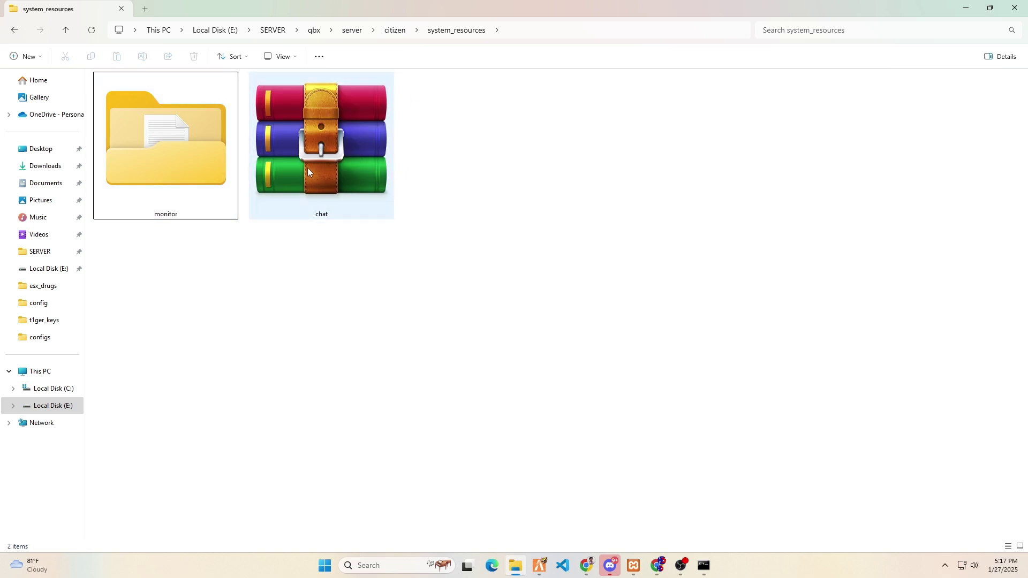
# - Switch to Chrome, download the Brichka-Dv chat repository as a ZIP, and show the downloaded file in its folder
pyautogui.click(588, 566)
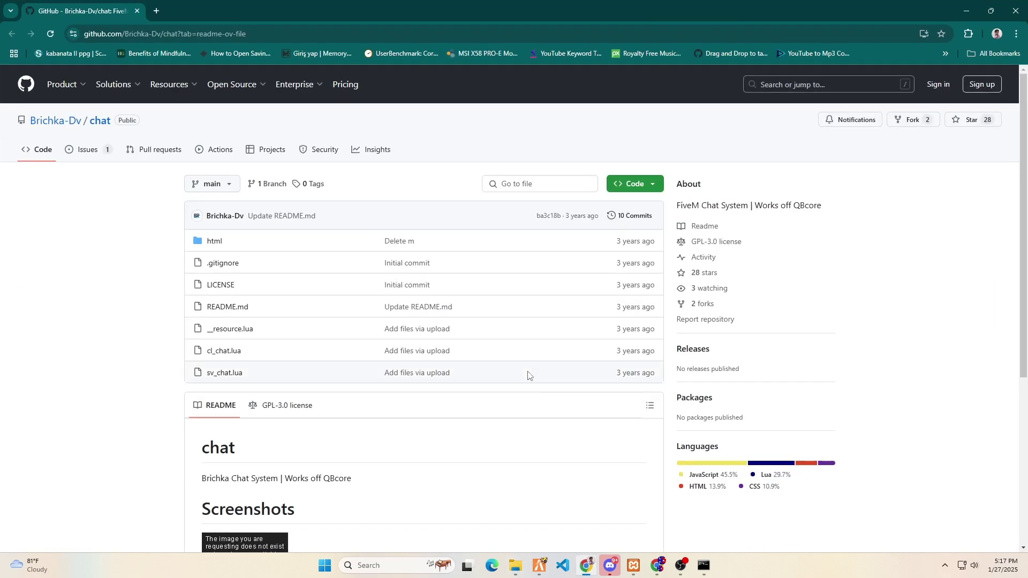
pyautogui.scroll(-5, 340, 389)
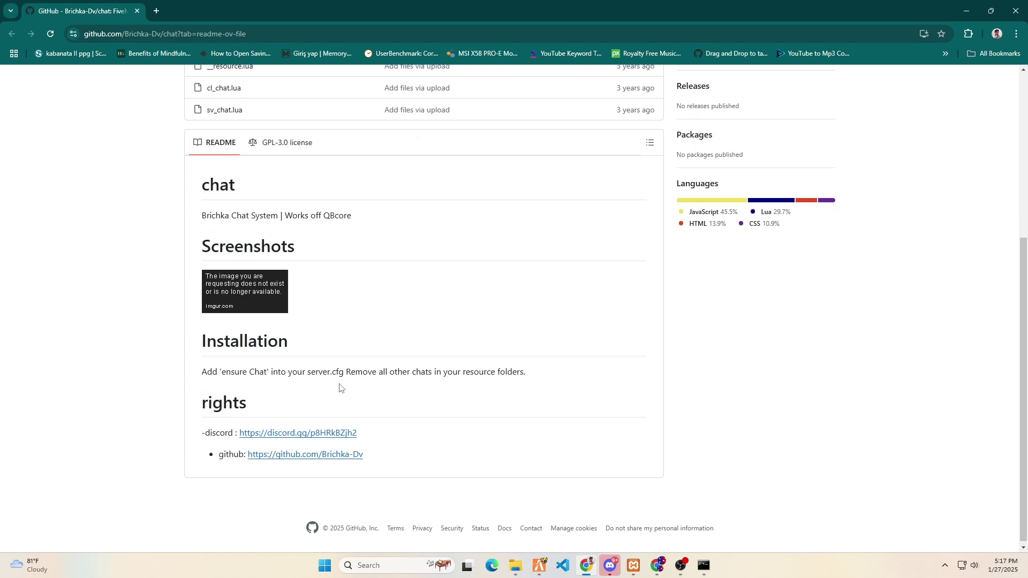
pyautogui.scroll(5, 341, 389)
pyautogui.click(639, 190)
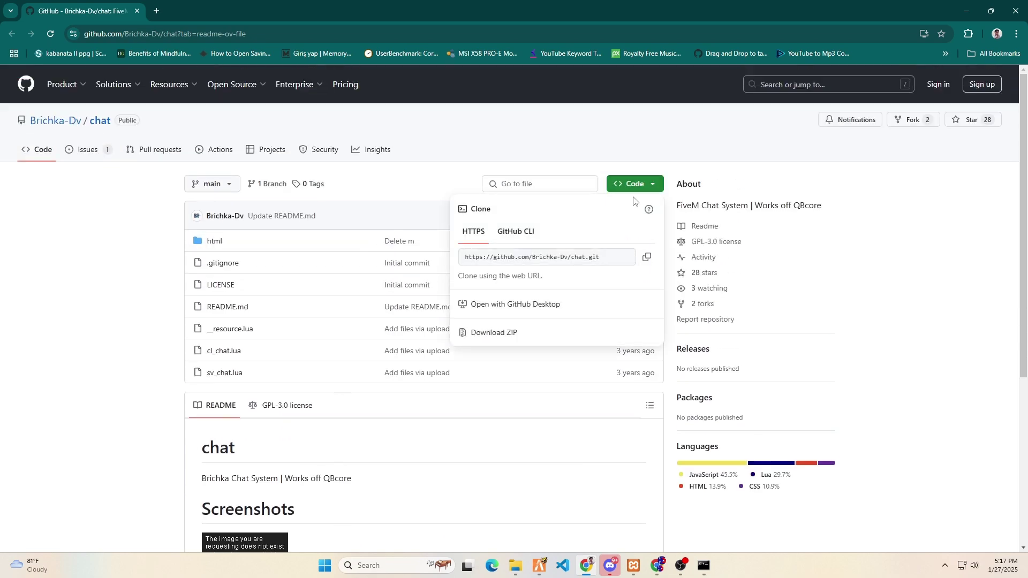
pyautogui.click(484, 332)
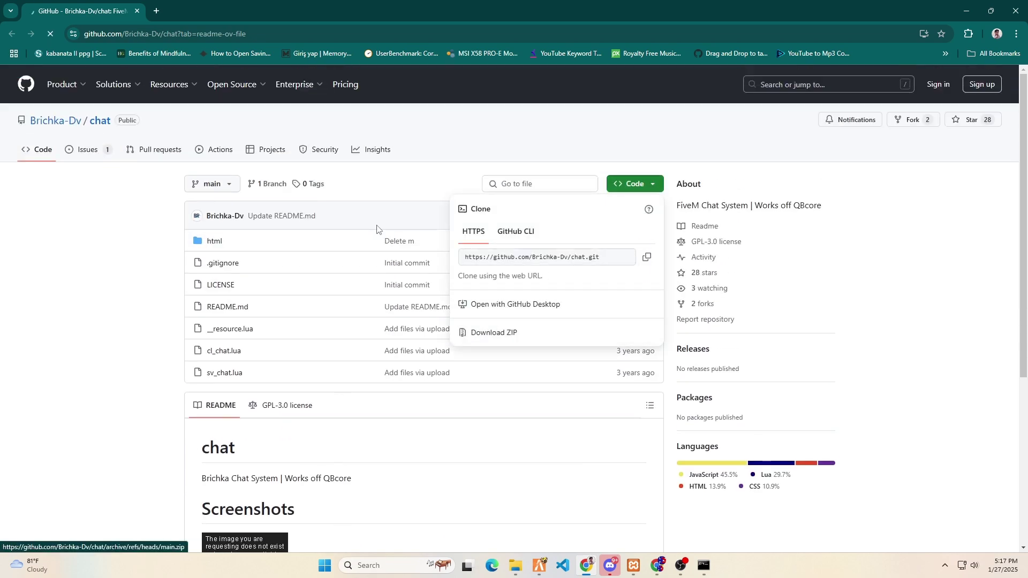
pyautogui.click(511, 329)
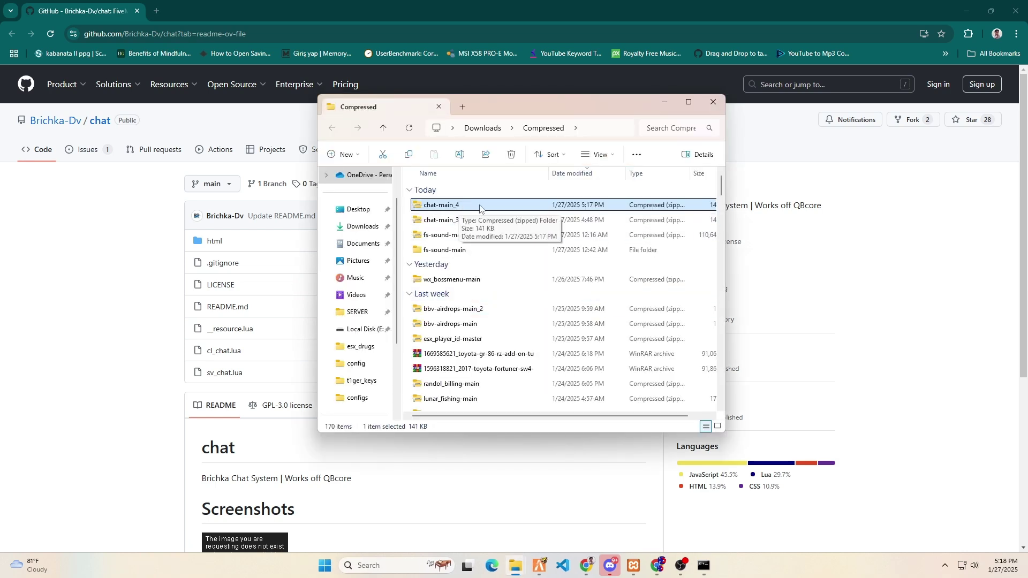
# - Open the downloaded chat-main_4 archive with enlarged icons and place its window beside the system_resources window
pyautogui.doubleClick(480, 206)
pyautogui.moveTo(501, 113); pyautogui.dragTo(721, 117)
pyautogui.scroll(2, 701, 301)
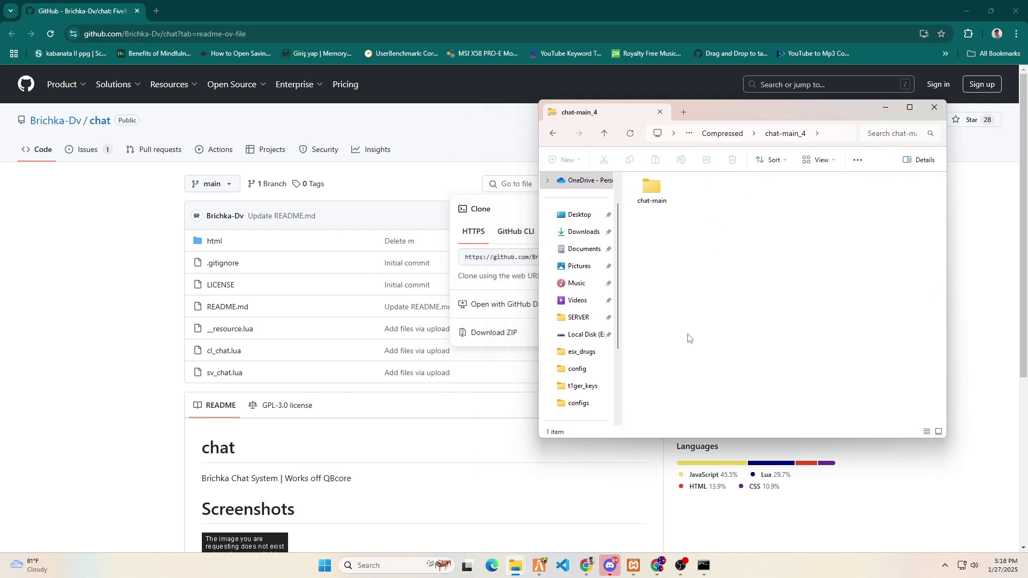
pyautogui.keyDown('ctrl'); pyautogui.scroll(4, 689, 337); pyautogui.keyUp('ctrl')
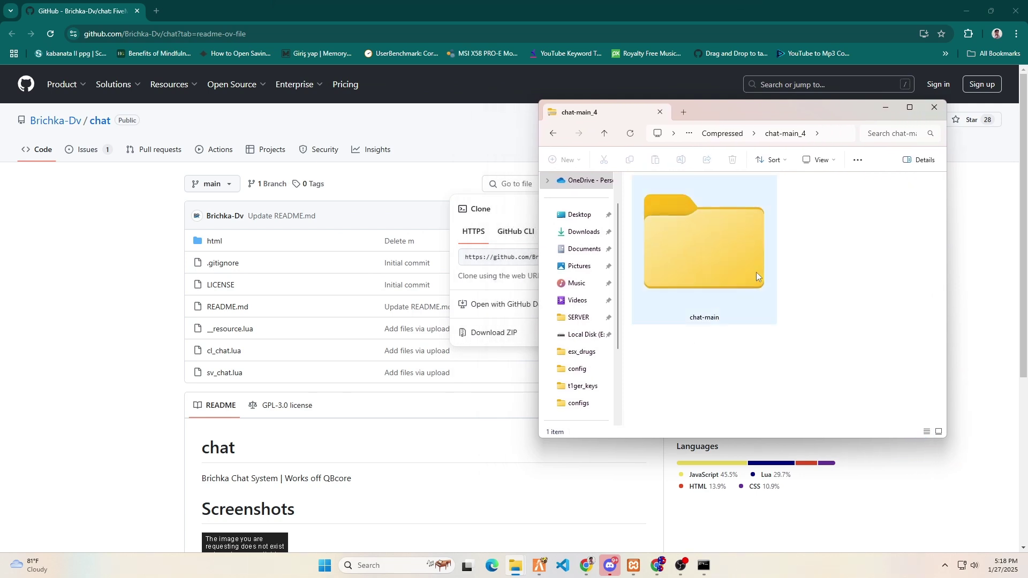
pyautogui.click(757, 273)
pyautogui.hotkey('alt', 'Tab')
pyautogui.moveTo(516, 9); pyautogui.dragTo(326, 110)
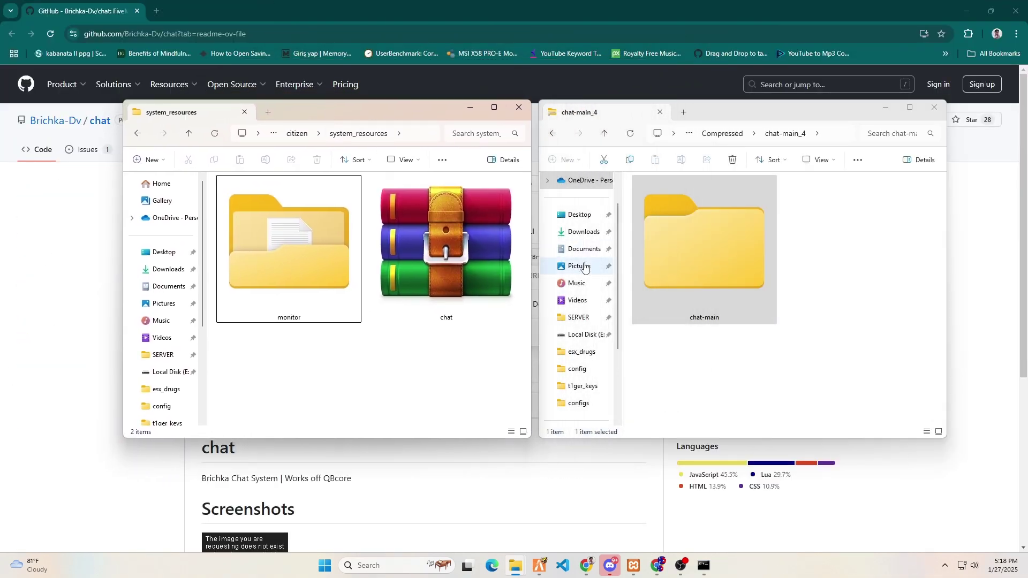
# - Copy the chat-main folder from the archive into system_resources and rename the copy as chat
pyautogui.click(657, 258)
pyautogui.moveTo(690, 261); pyautogui.dragTo(416, 399)
pyautogui.rightClick(324, 382)
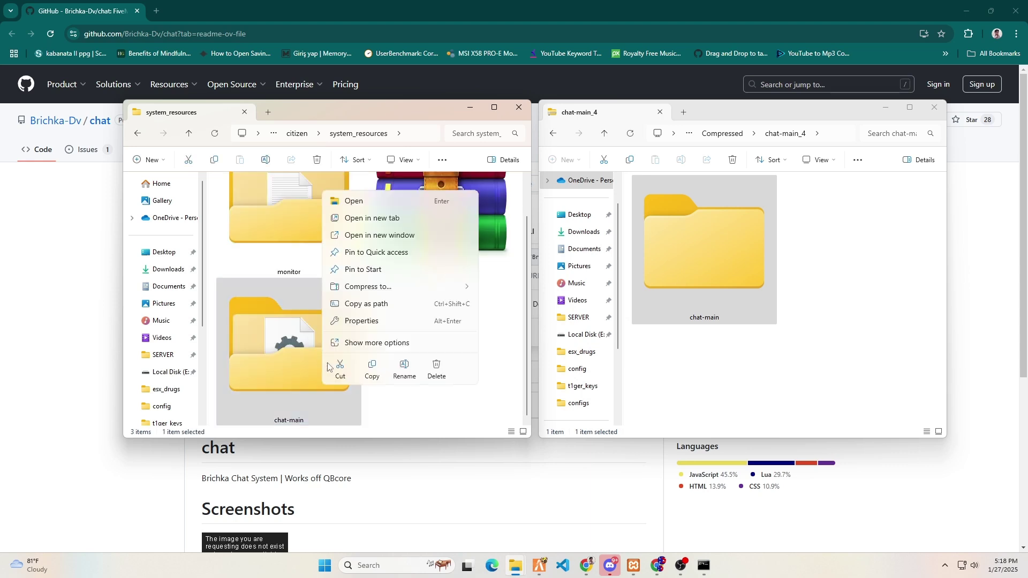
pyautogui.click(358, 346)
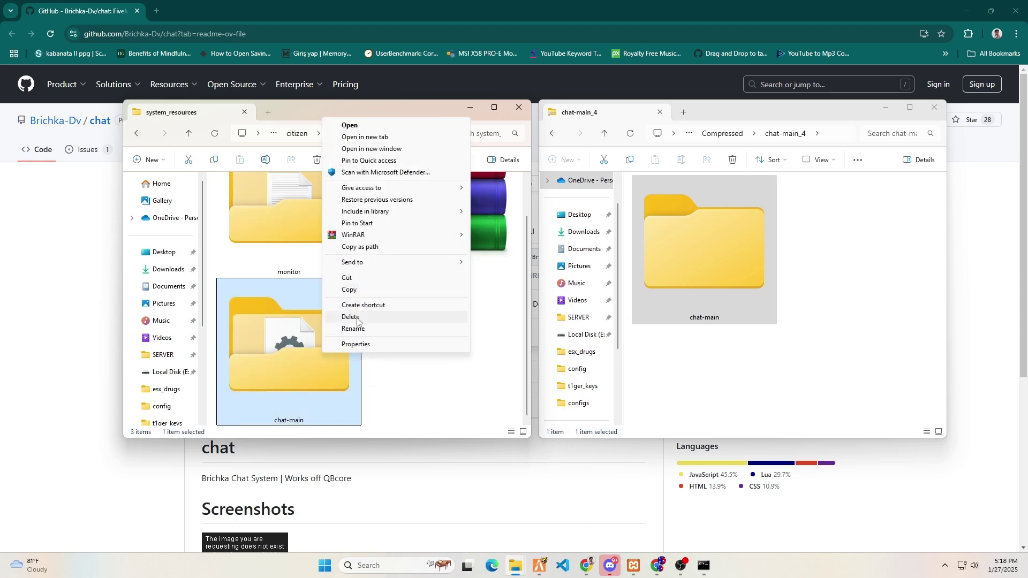
pyautogui.click(354, 329)
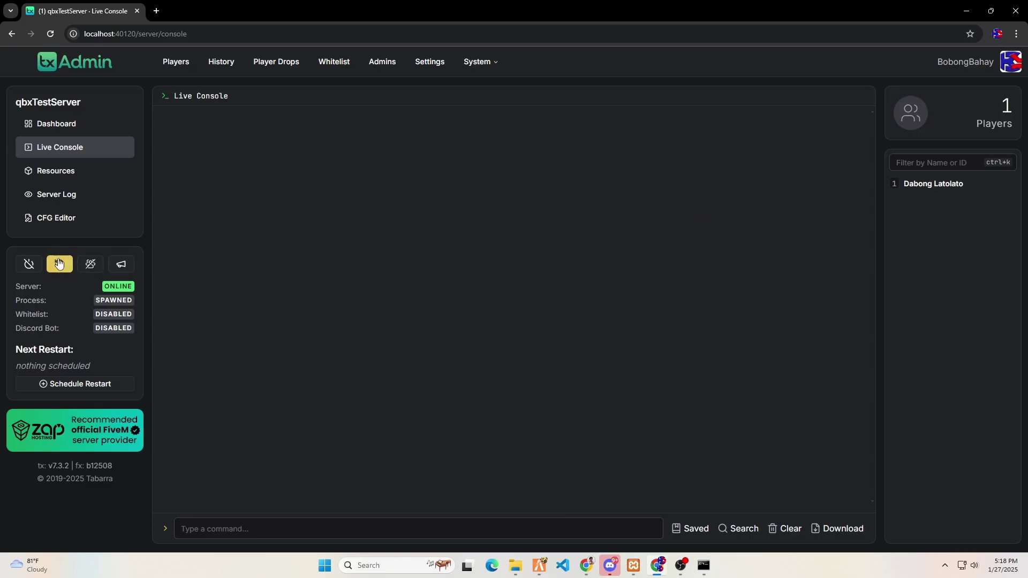
# - Restart qbxTestServer in txAdmin, switch to the FiveM client and connect to the server over LAN
pyautogui.click(59, 263)
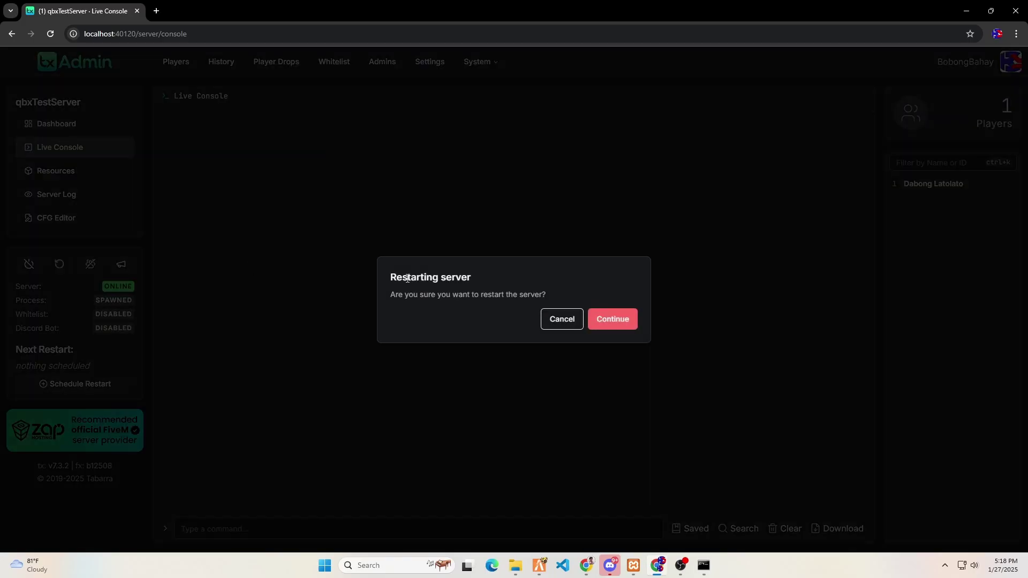
pyautogui.click(616, 319)
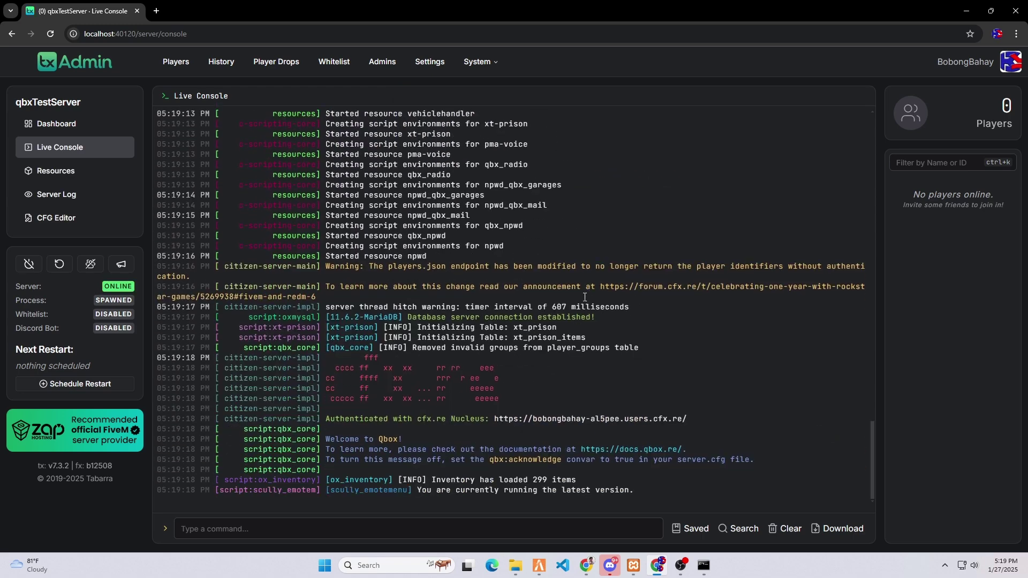
pyautogui.click(539, 566)
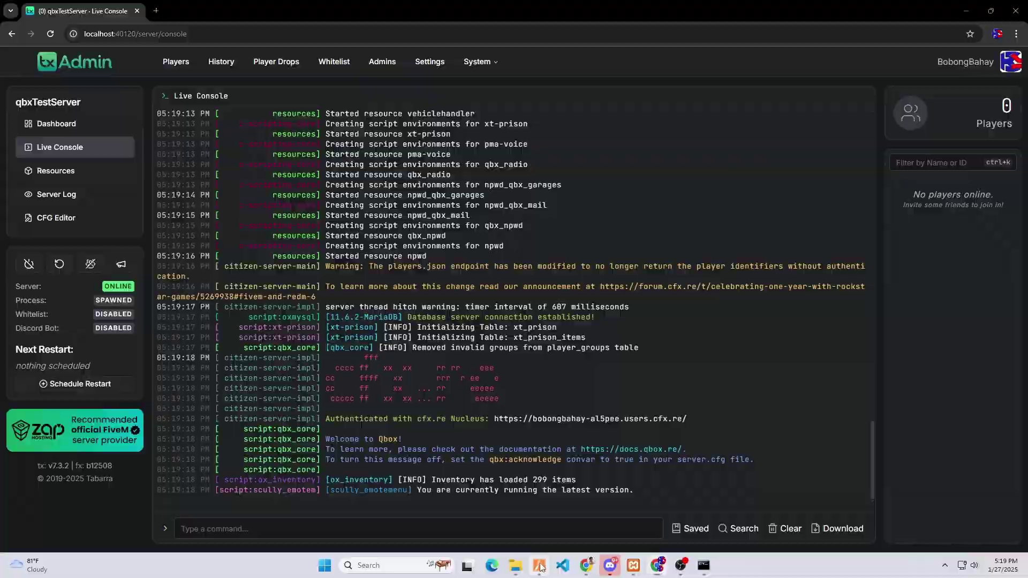
pyautogui.click(380, 323)
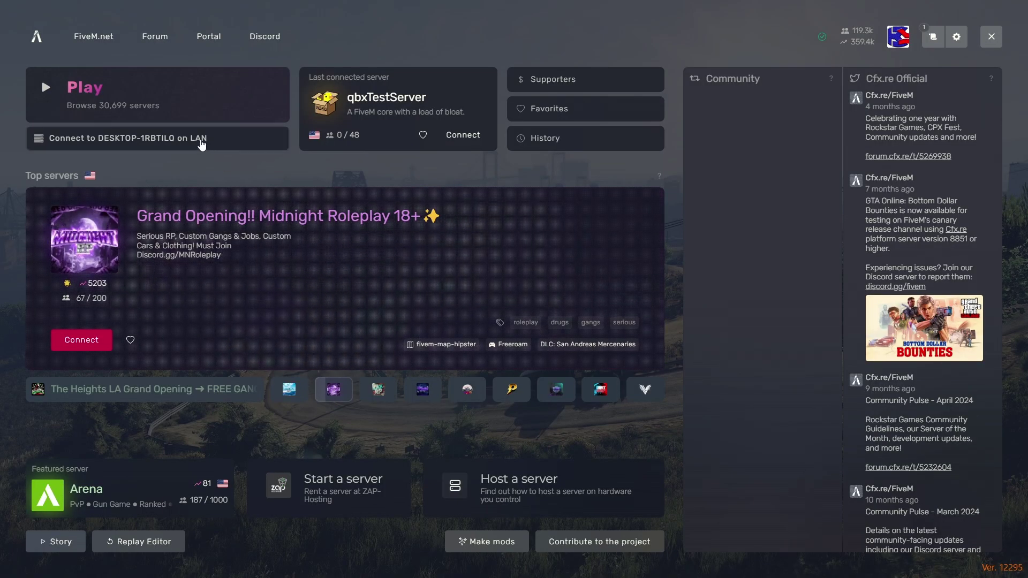
pyautogui.click(207, 139)
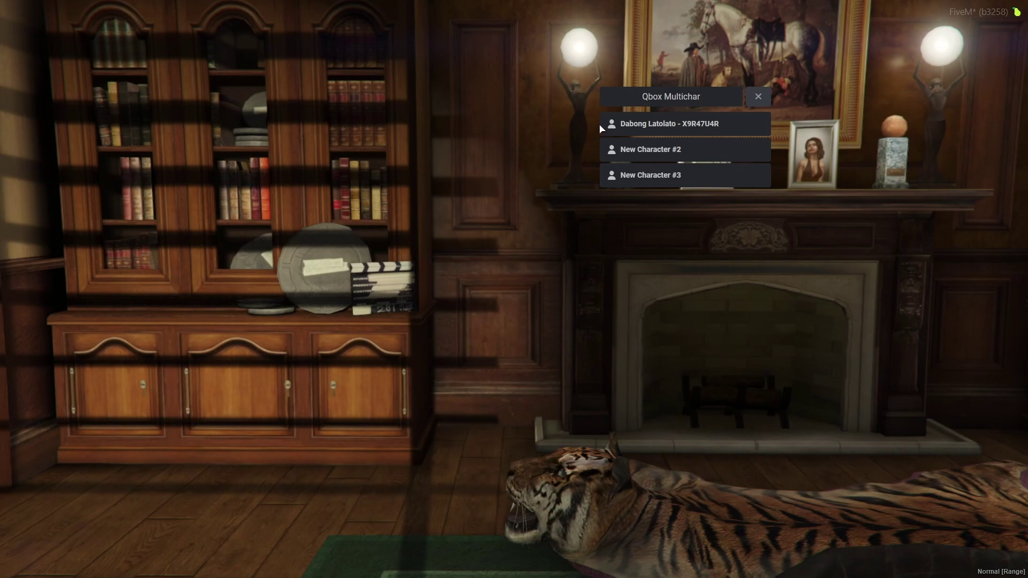
# - Load the existing character at its last location and check that the in-game chat box opens and closes
pyautogui.click(622, 128)
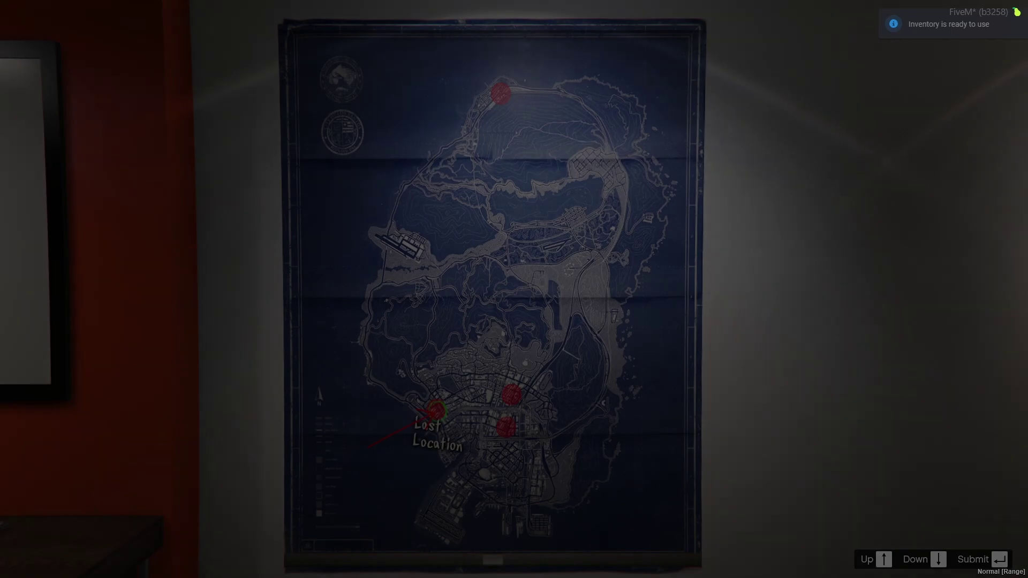
pyautogui.press('Return')
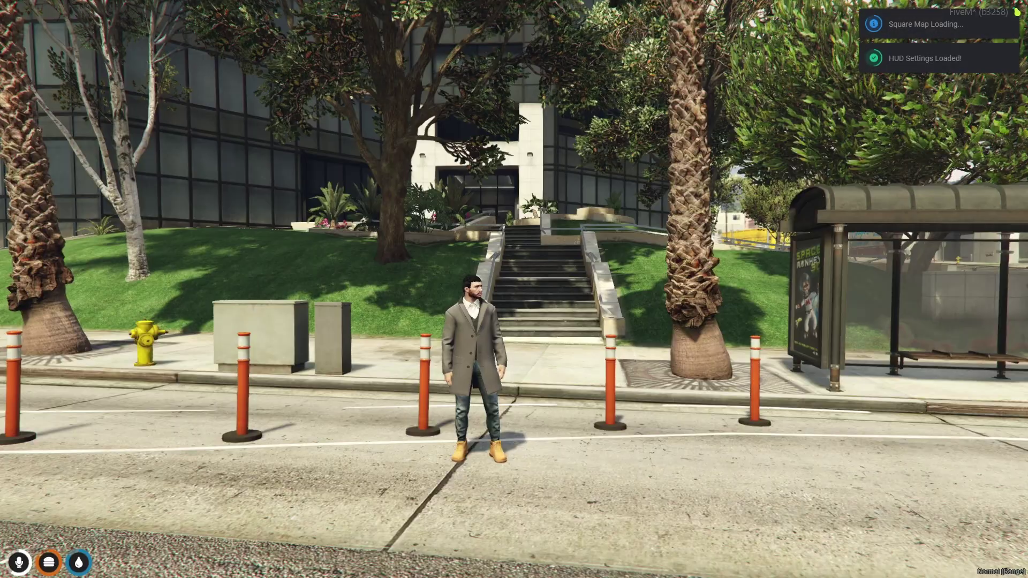
pyautogui.press('t')
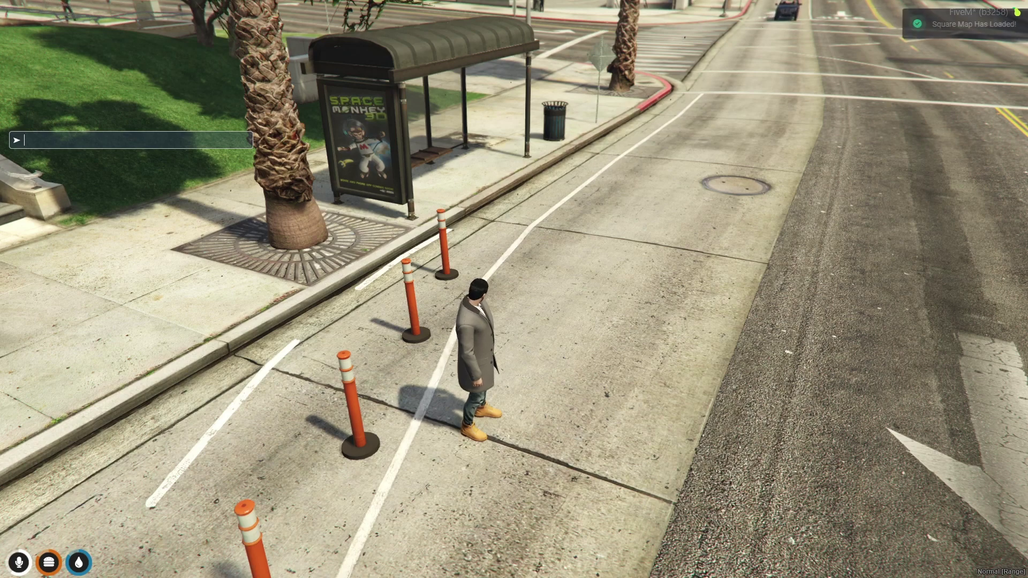
pyautogui.press('Escape')
pyautogui.press('w')
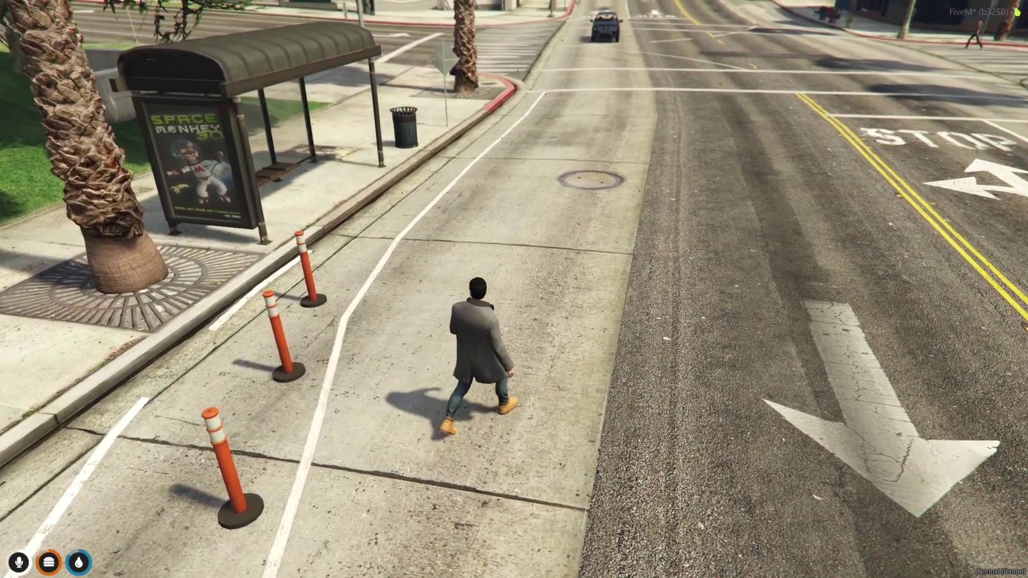
# - Run the chat command /giveitem 1 ammo-9 100 and check the character's inventory for the ammunition
pyautogui.write('t/giveitem 1 a')
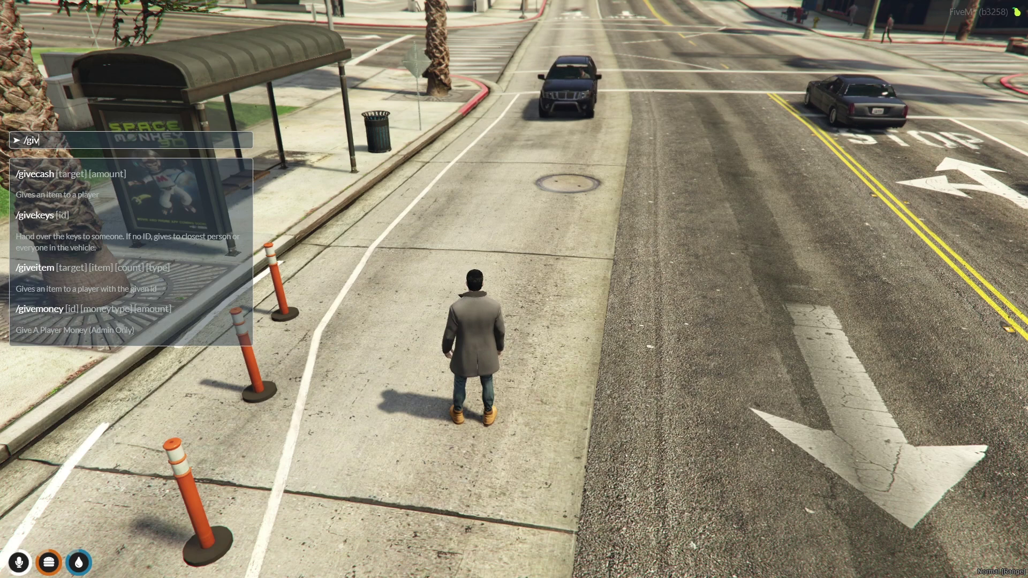
pyautogui.write('mmo')
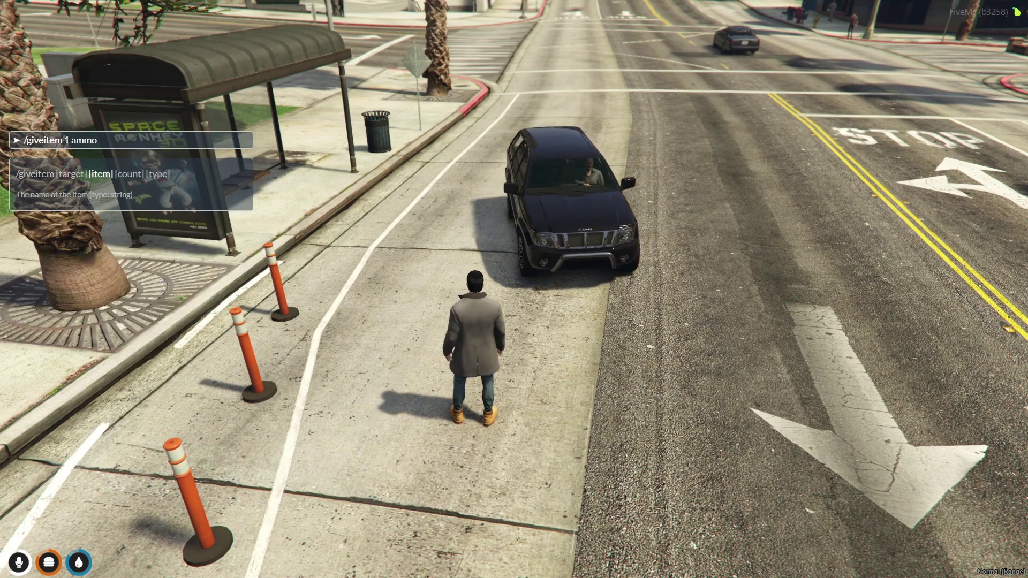
pyautogui.write('-9 100')
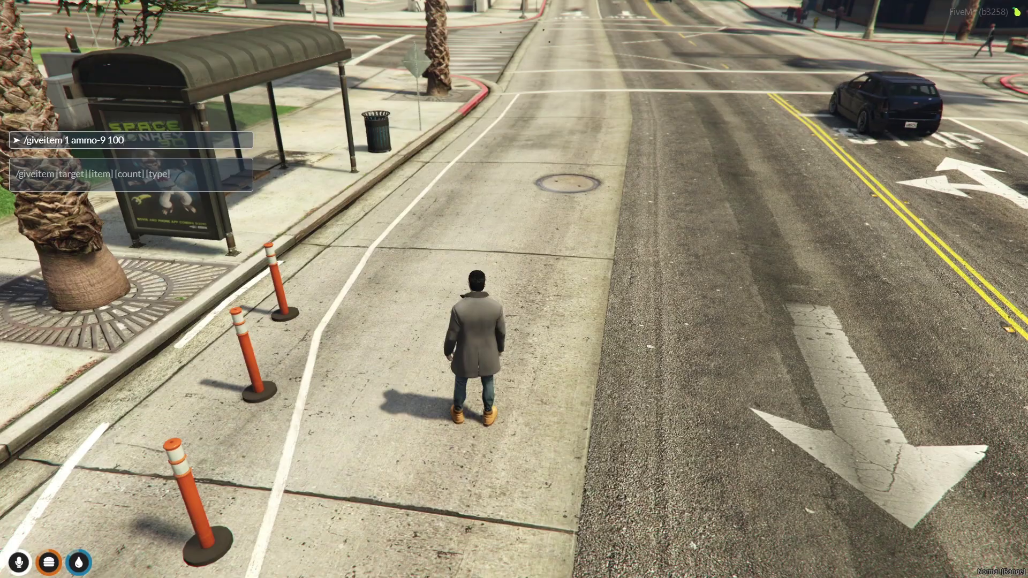
pyautogui.press('Return')
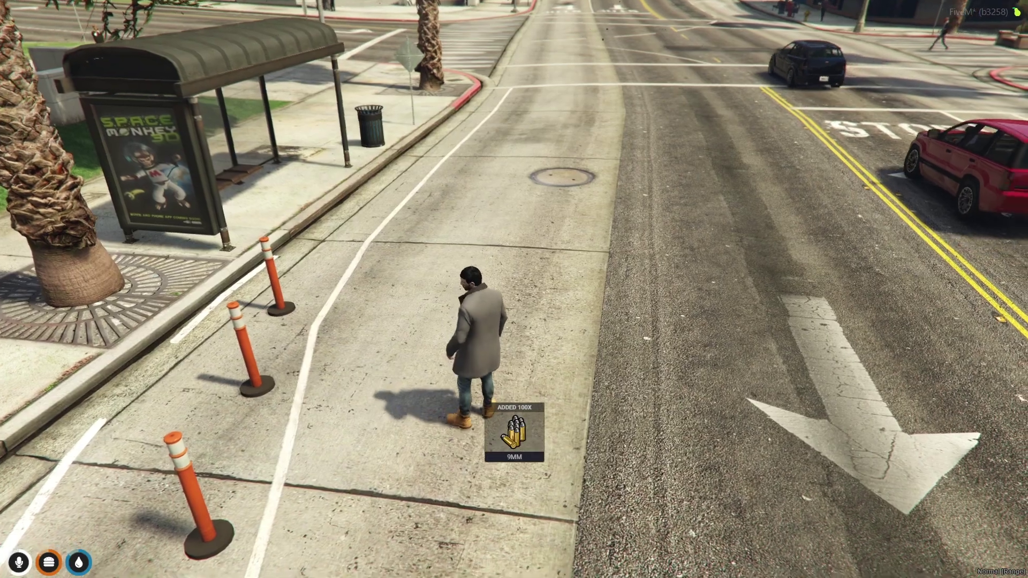
pyautogui.press('Tab')
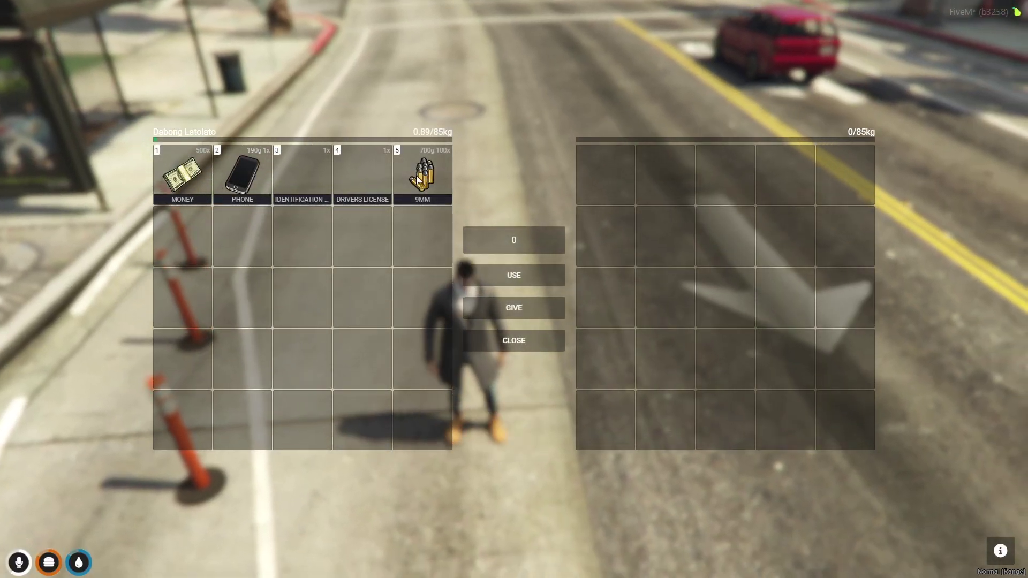
pyautogui.press('Escape')
pyautogui.press('s')
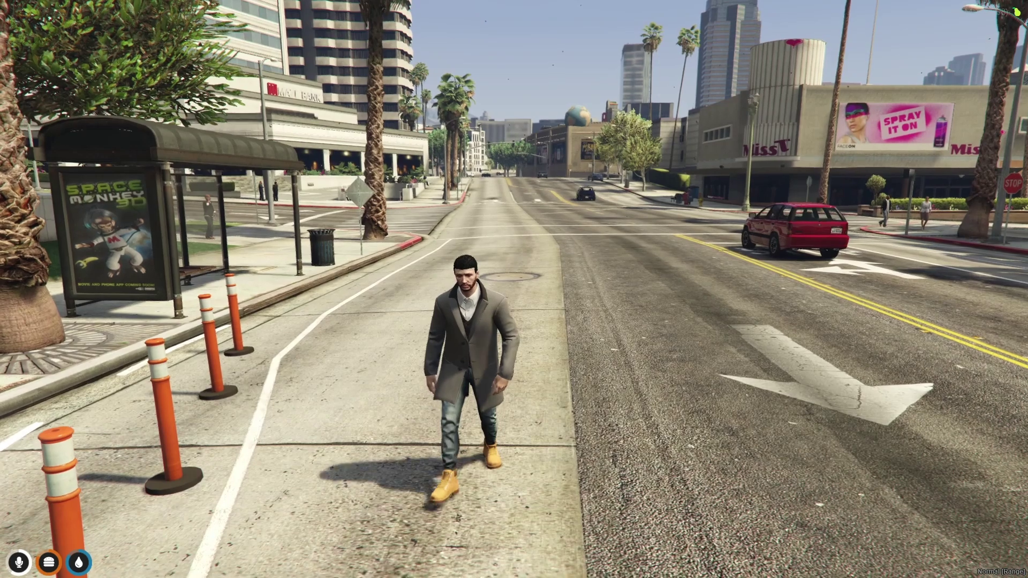
# - Recall the previous giveitem command, replace its item name with weapon_combatpistol and run it
pyautogui.press('t')
pyautogui.press('Up')
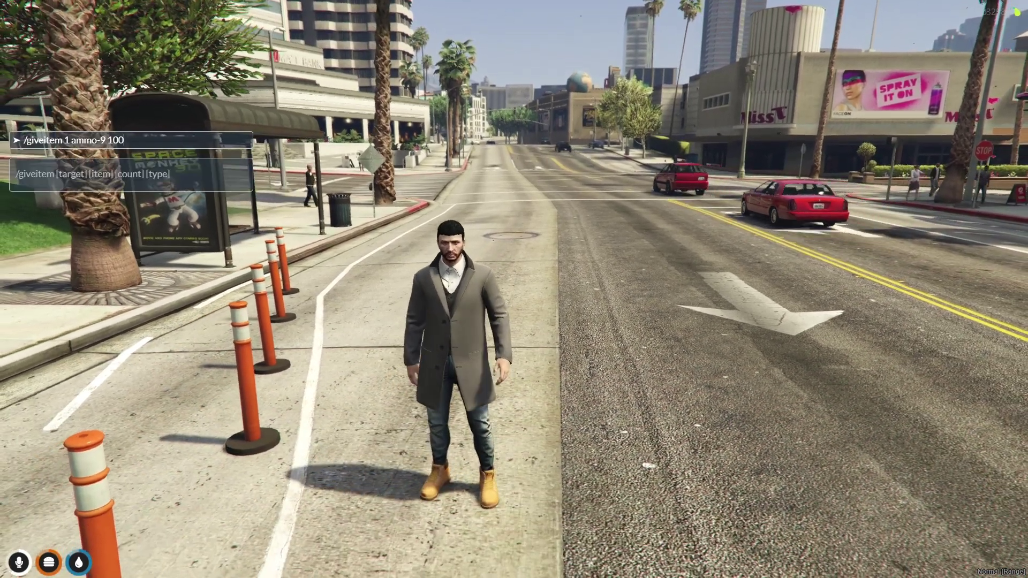
pyautogui.press('Left')
pyautogui.press('Left')
pyautogui.press('Left')
pyautogui.press('Left')
pyautogui.press('Left')
pyautogui.press('BackSpace')
pyautogui.press('BackSpace')
pyautogui.press('BackSpace')
pyautogui.press('BackSpace')
pyautogui.press('BackSpace')
pyautogui.press('BackSpace')
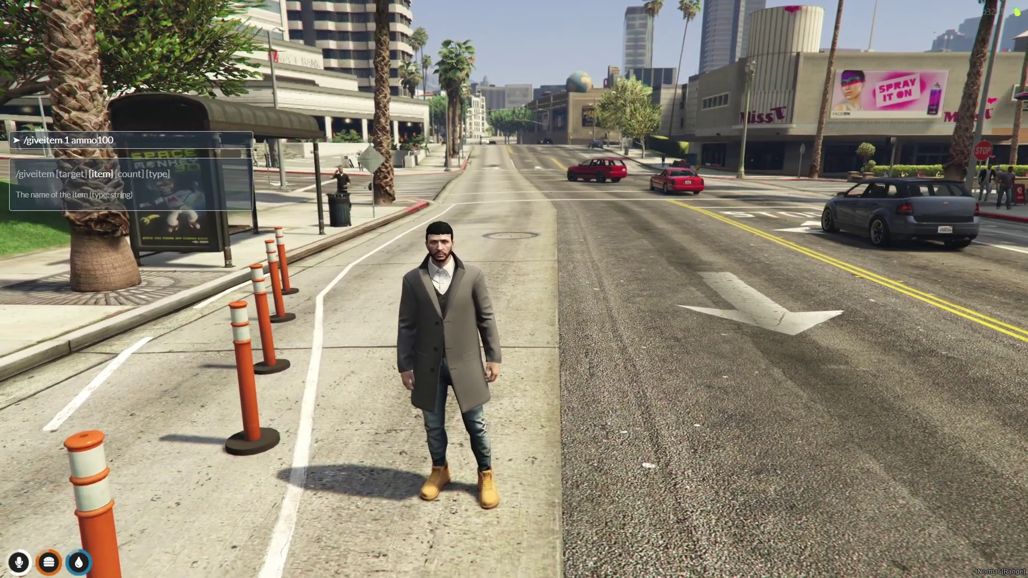
pyautogui.write('weapon')
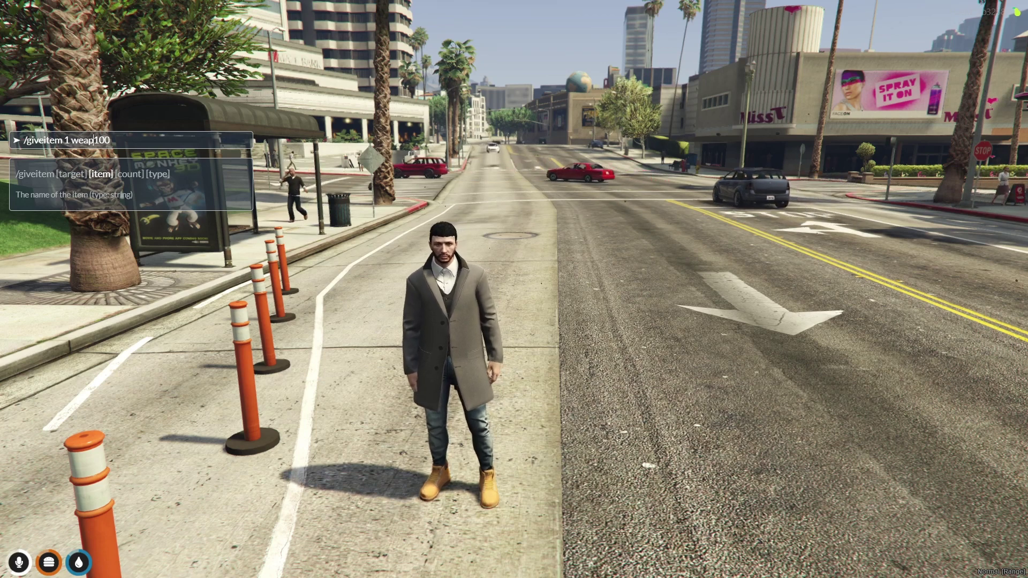
pyautogui.write('_combatpis')
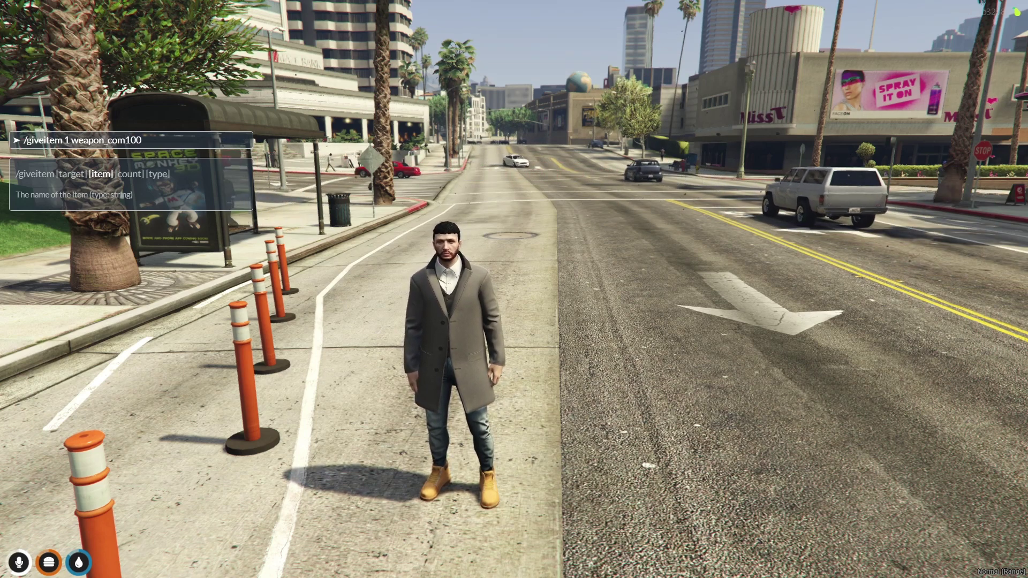
pyautogui.write('tol')
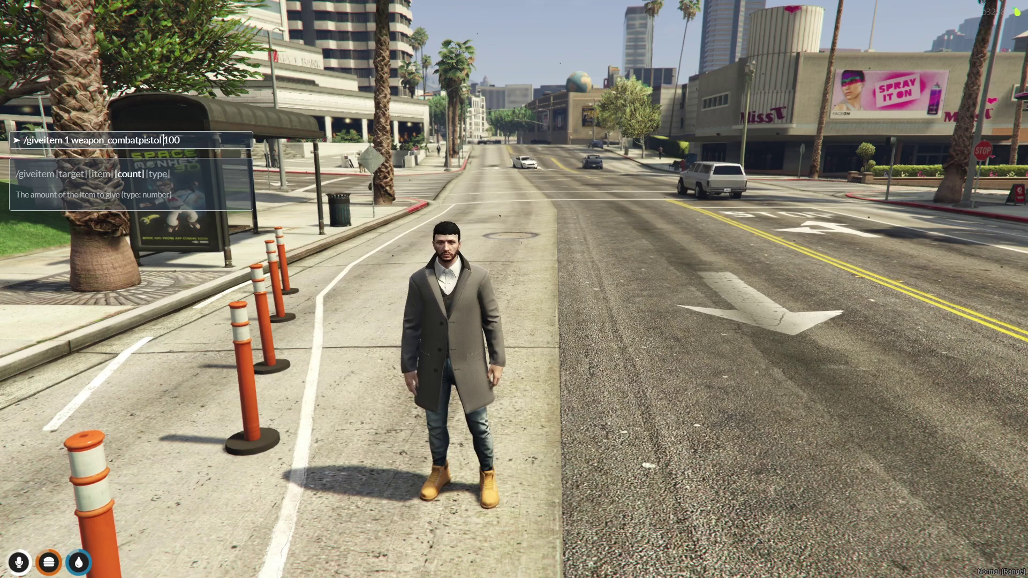
pyautogui.press('Return')
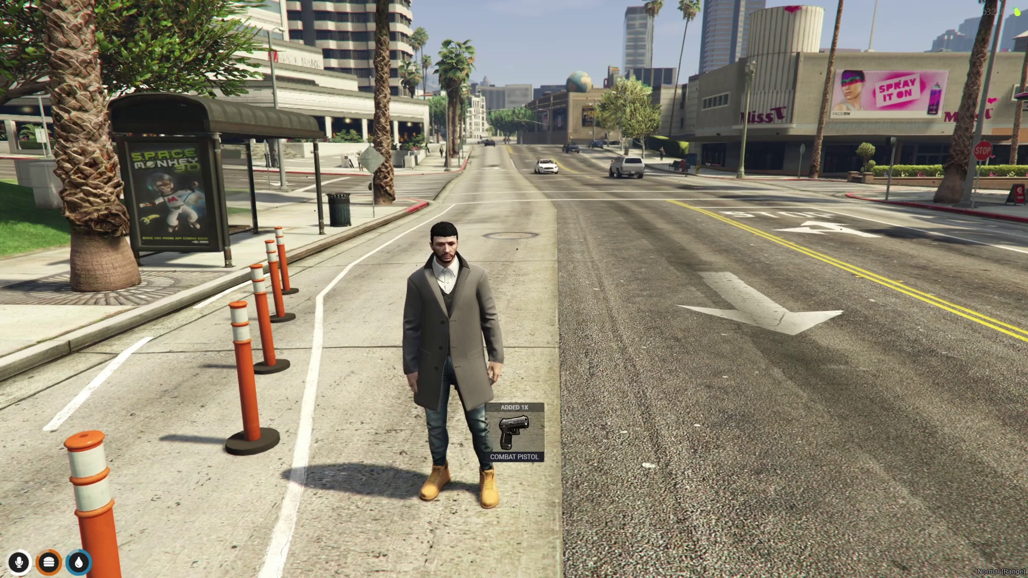
# - Equip the combat pistol from the inventory and reload it with the 9mm ammunition
pyautogui.press('Tab')
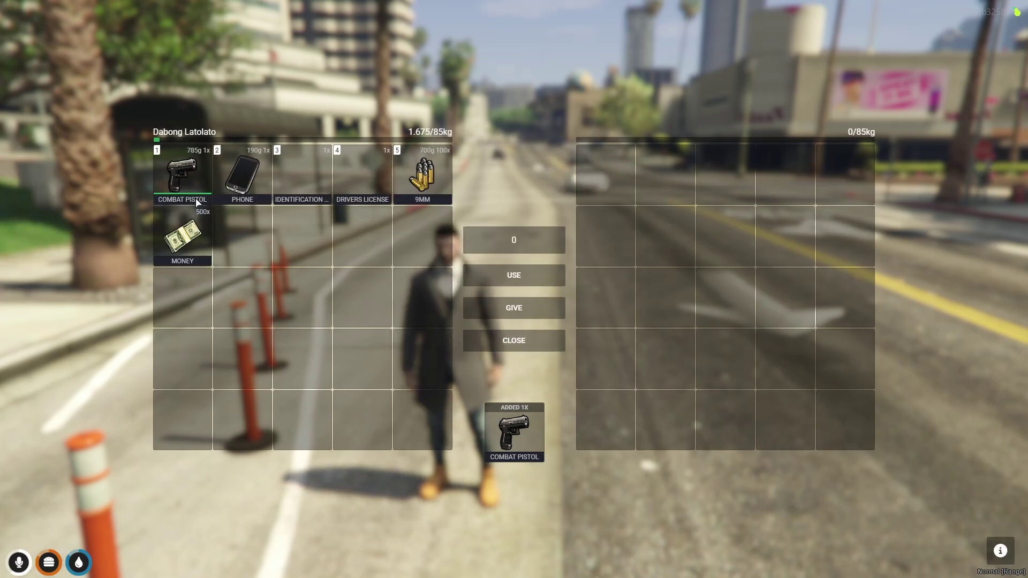
pyautogui.doubleClick(197, 203)
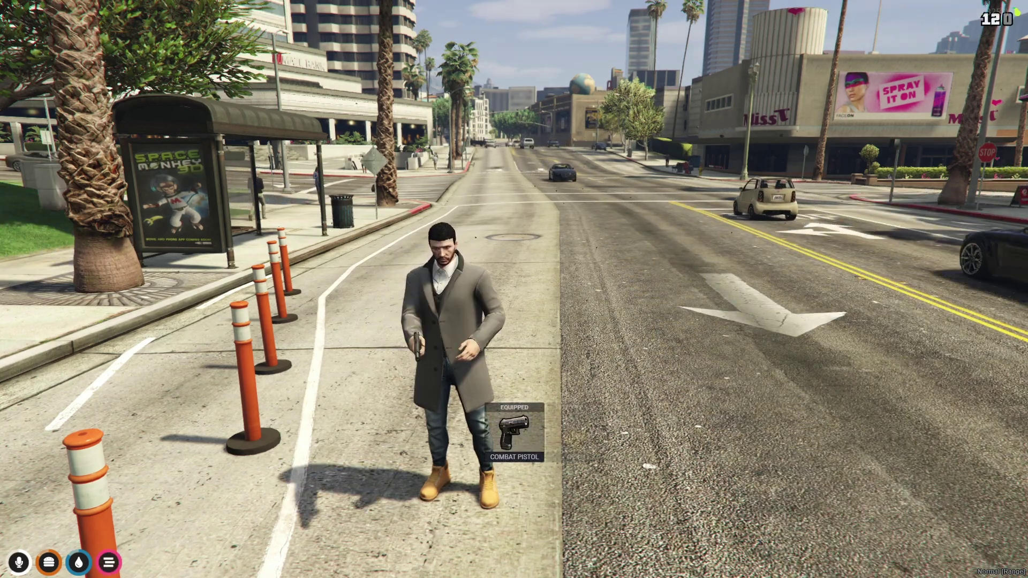
pyautogui.press('r')
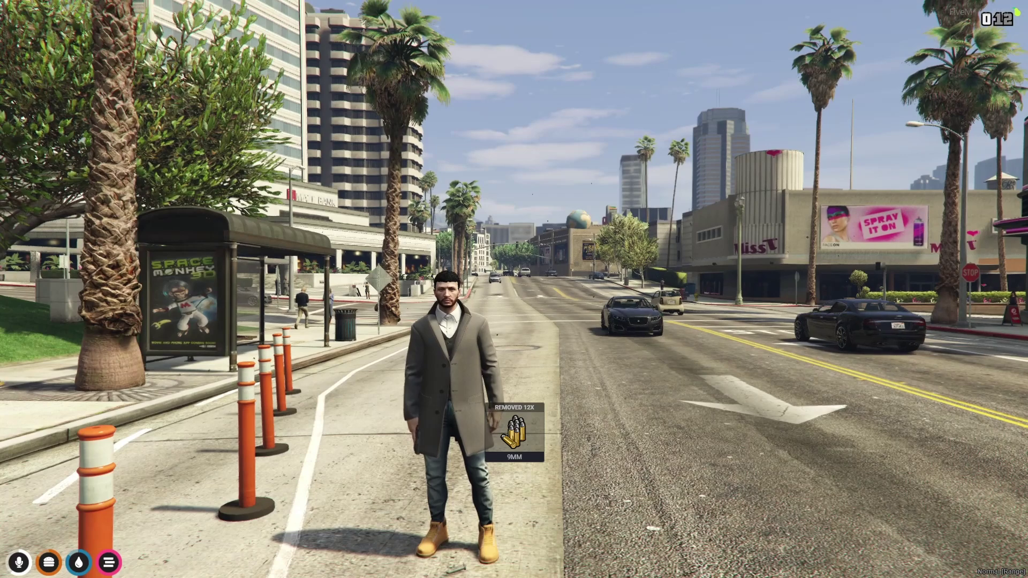
# - Try the /ooc command in the in-game chat
pyautogui.write('t')
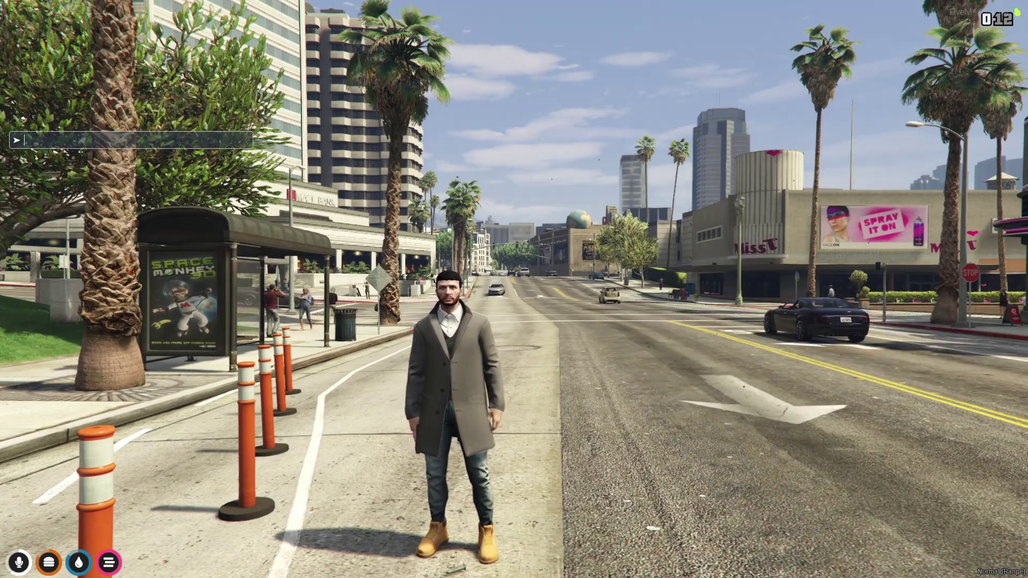
pyautogui.write('/ooc')
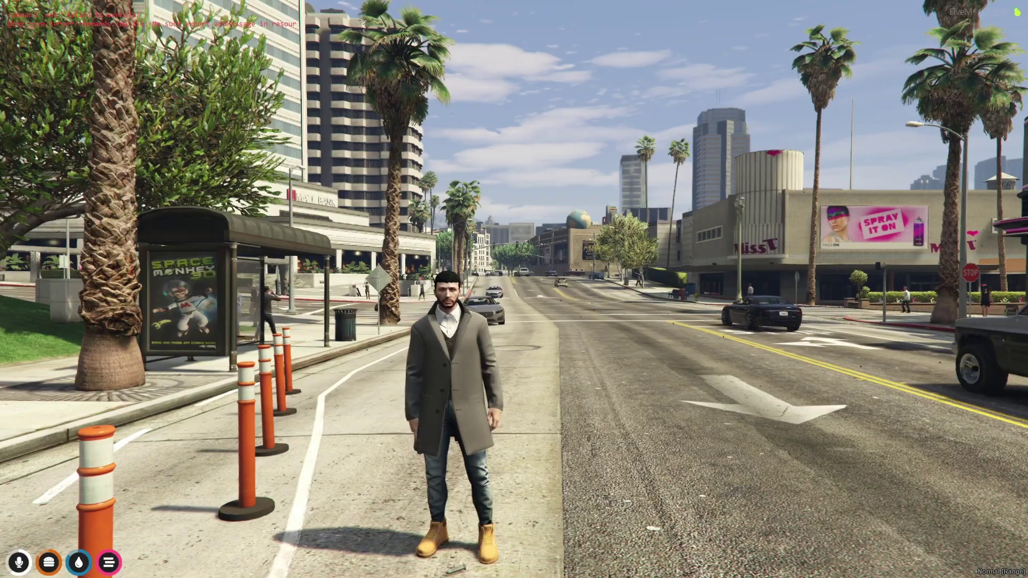
pyautogui.write('s')
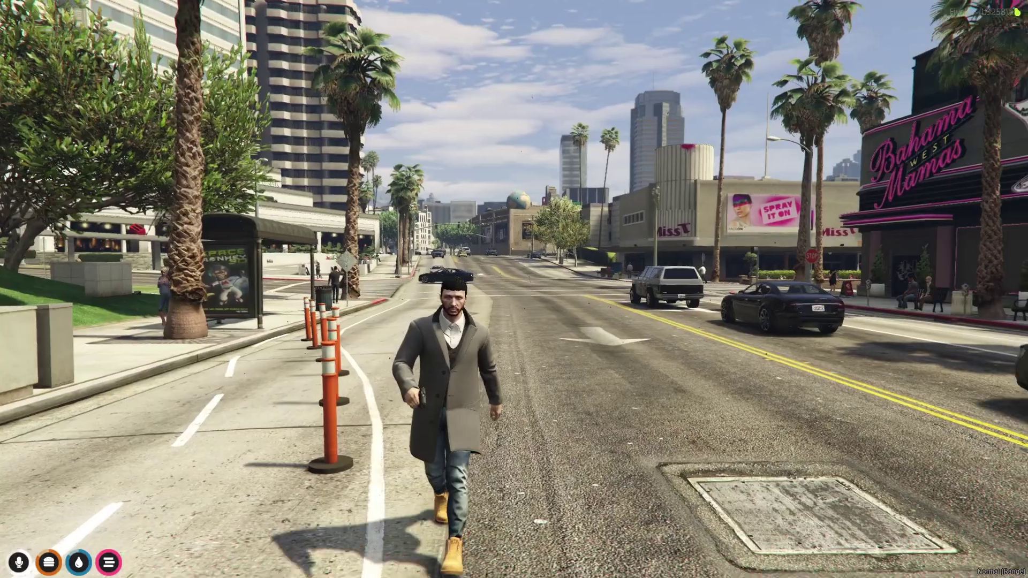
pyautogui.press('space')
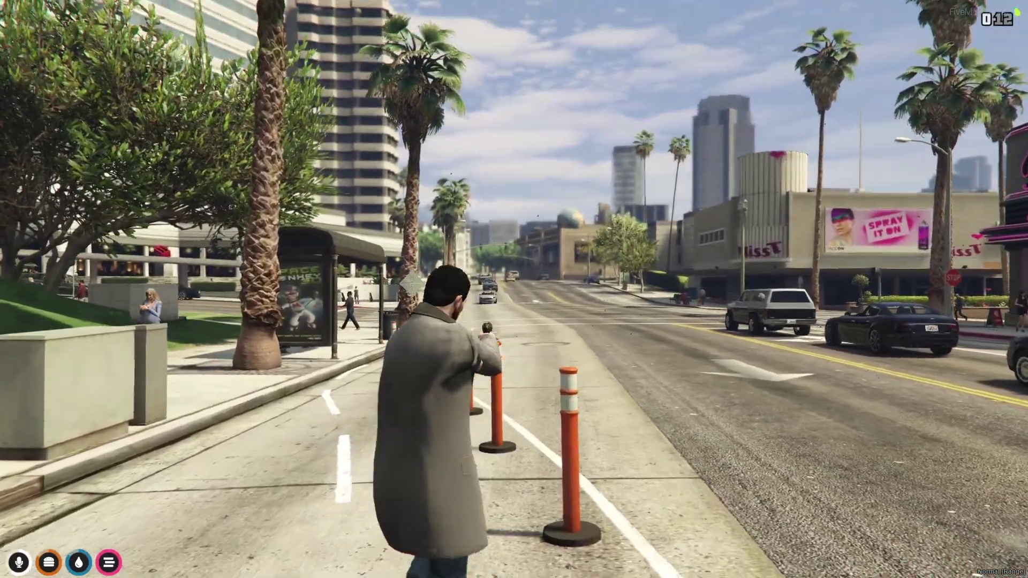
pyautogui.press('w')
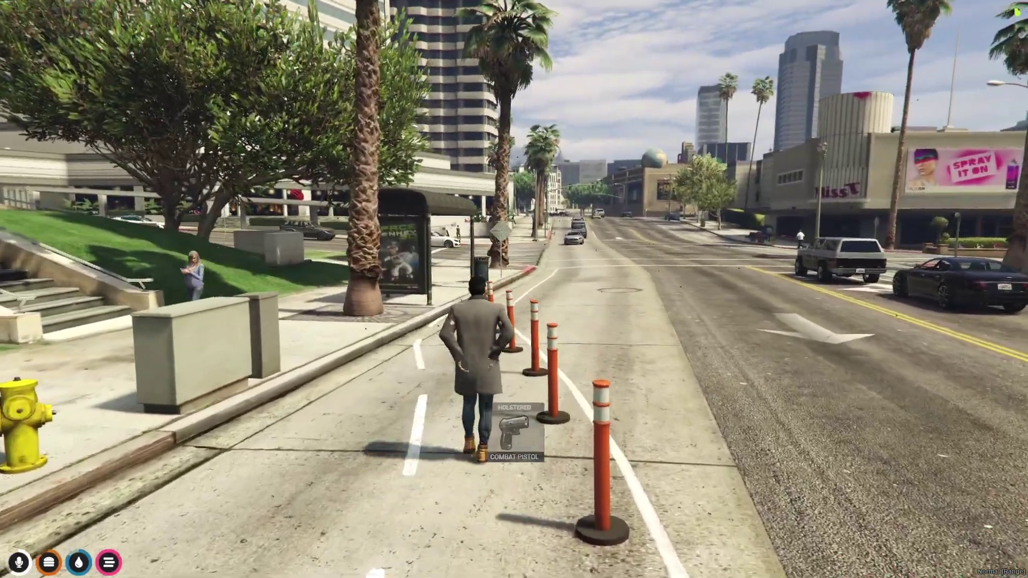